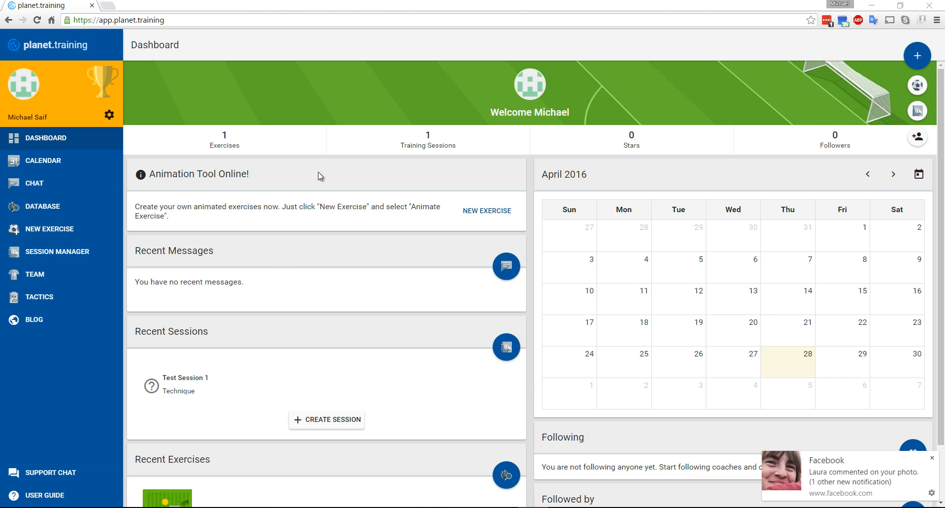
Open Test Session 1 from the session manager, starting at the dashboard's recent sessions.
scroll(318, 172, "down", 1)
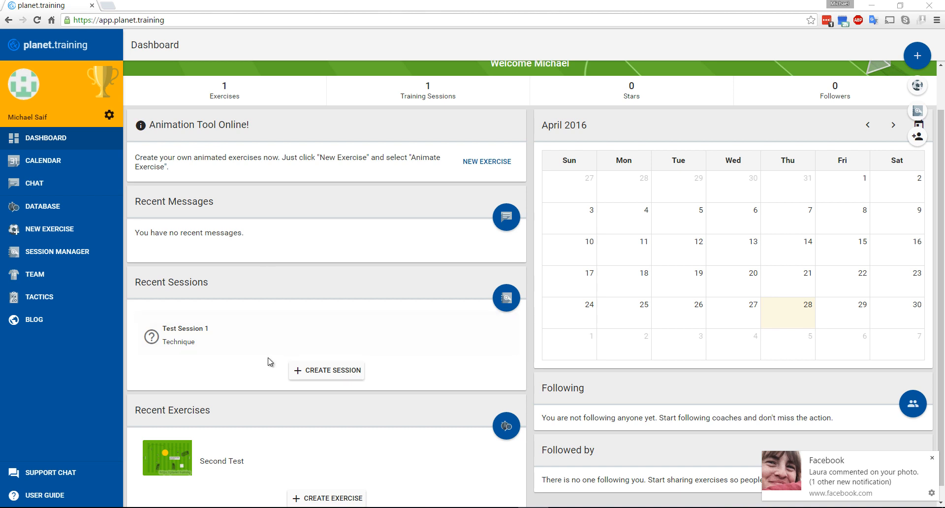
scroll(250, 396, "down", 1)
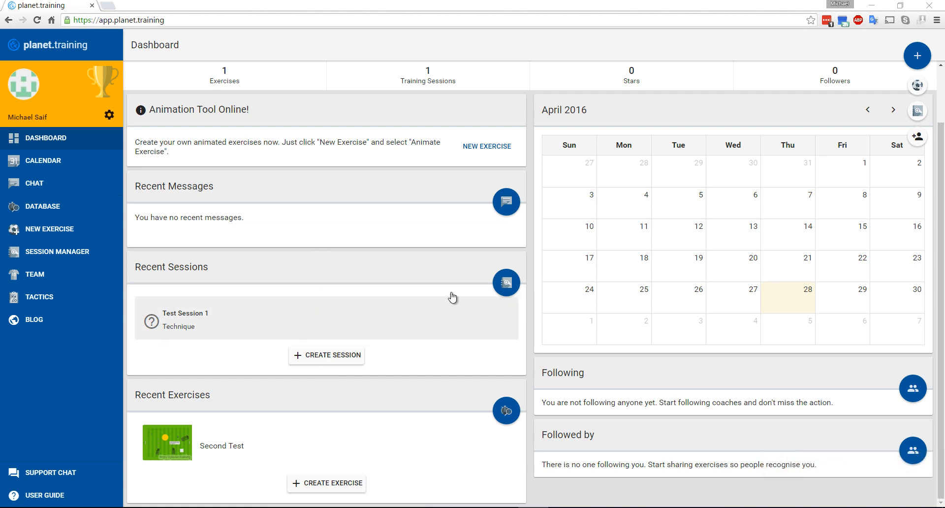
left_click(500, 286)
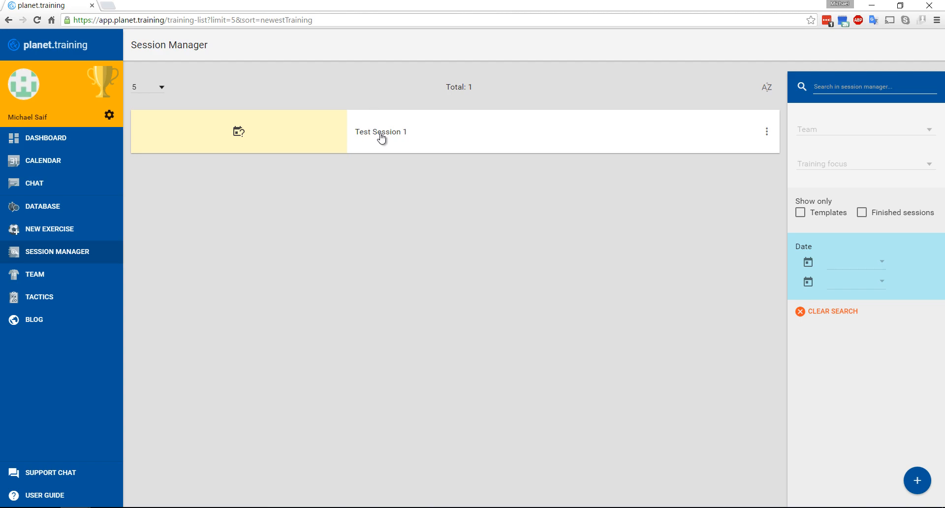
left_click(380, 132)
Examine the exercises and details of Test Session 1.
scroll(418, 276, "down", 1)
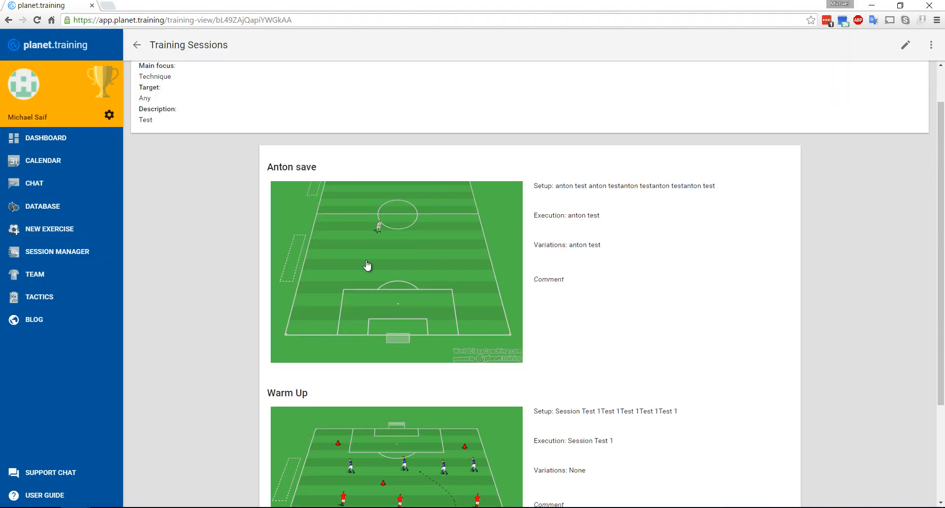
scroll(366, 269, "down", 1)
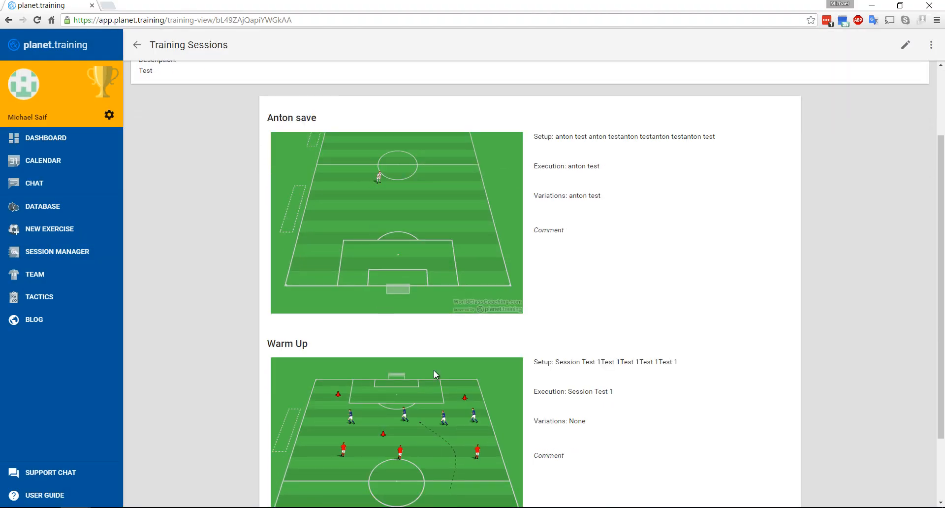
scroll(506, 296, "down", 2)
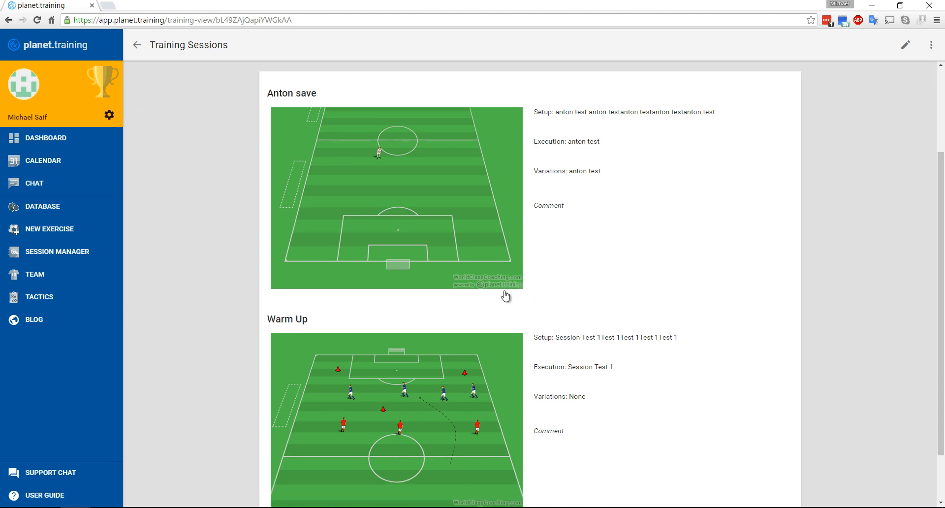
scroll(453, 253, "up", 2)
scroll(452, 254, "up", 2)
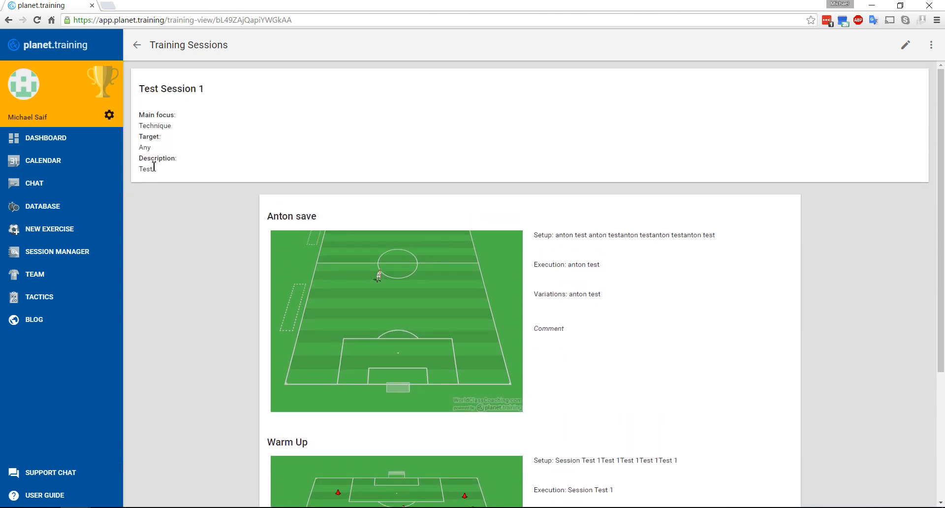
Return to the dashboard and review its recent sessions and recent exercises sections.
left_click(43, 143)
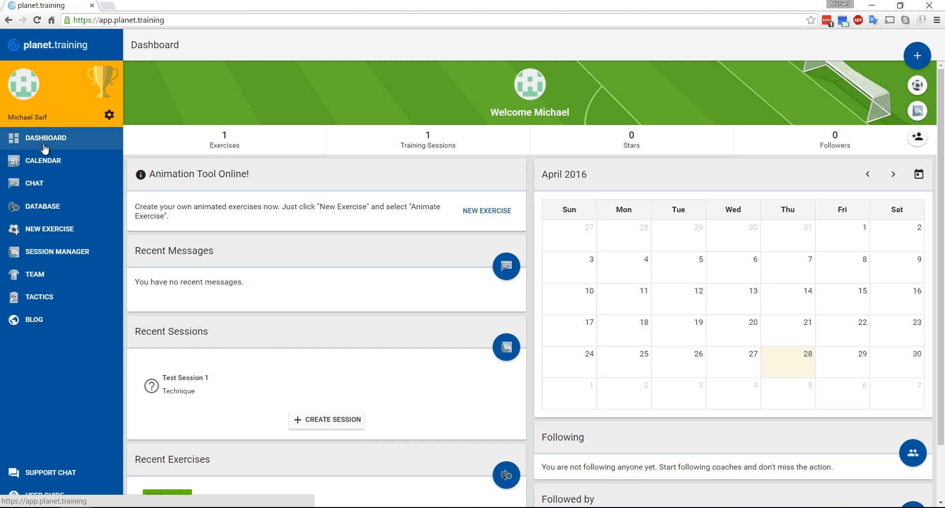
scroll(255, 264, "down", 1)
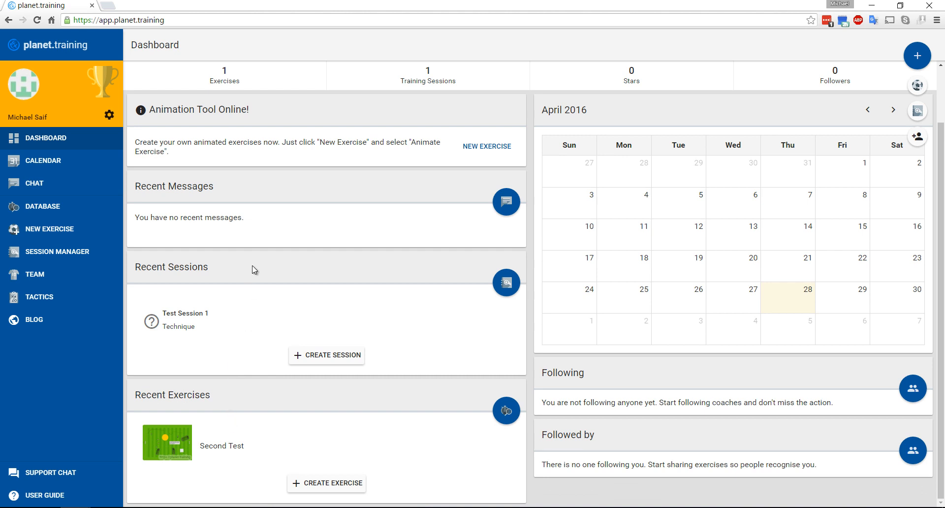
scroll(284, 267, "up", 1)
scroll(284, 266, "up", 1)
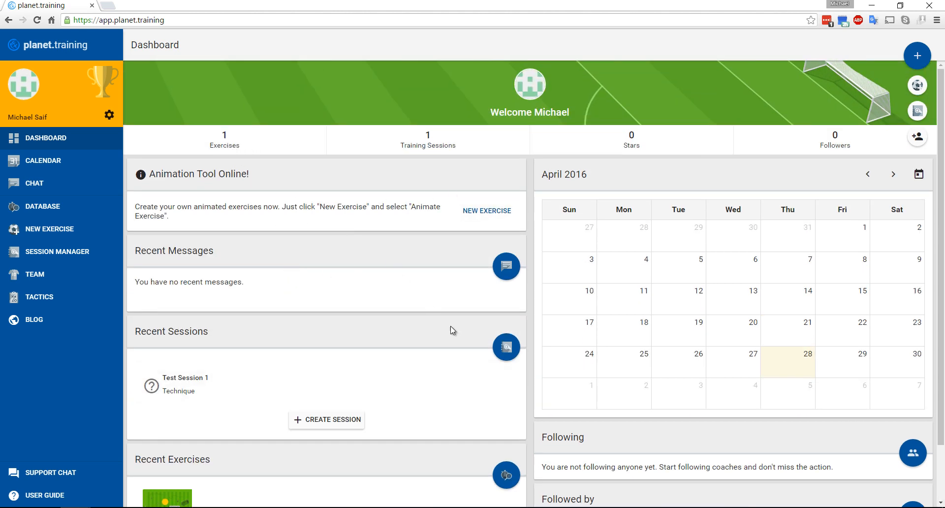
scroll(453, 354, "down", 2)
scroll(454, 369, "down", 2)
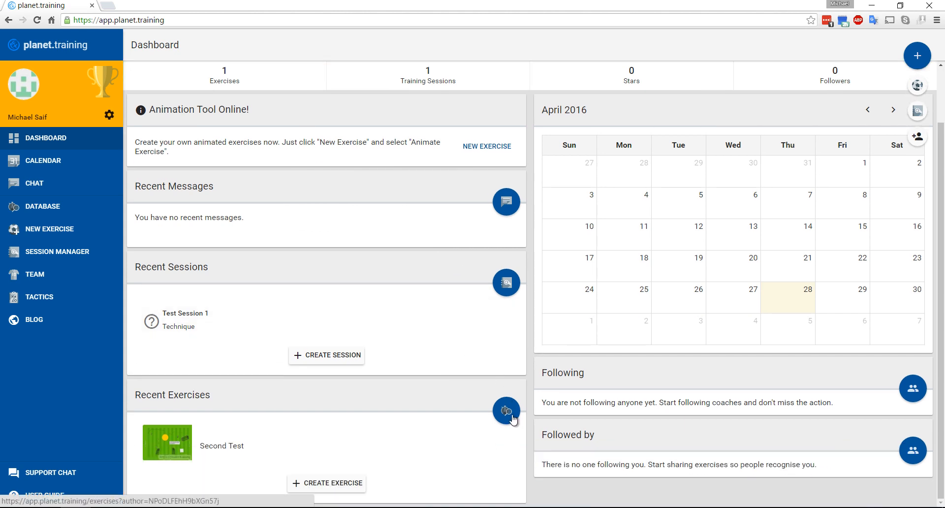
Start a new exercise from the dashboard and name it "Shooting Test".
left_click(326, 487)
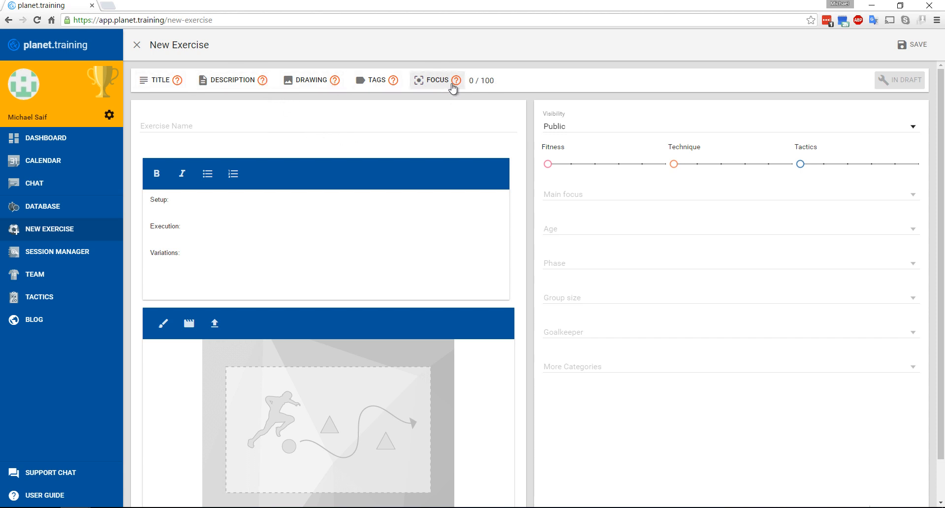
left_click(250, 124)
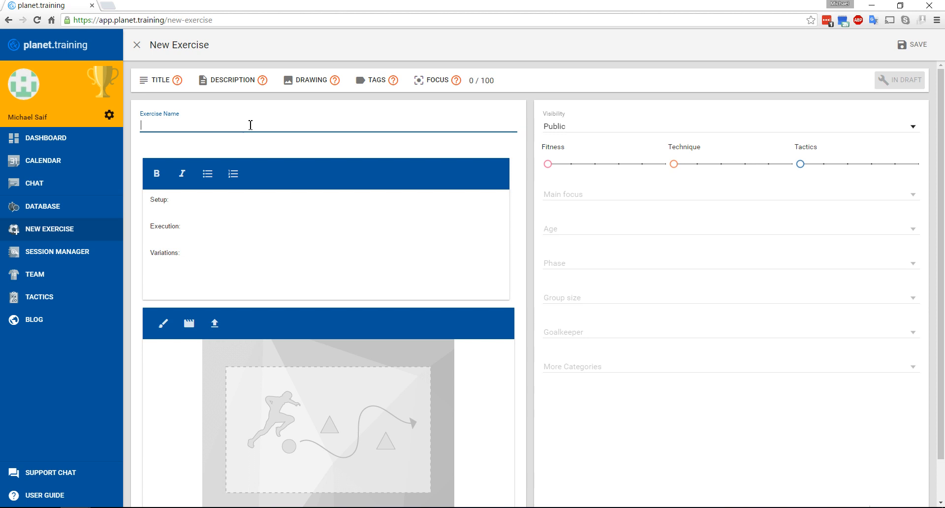
type("Shoo")
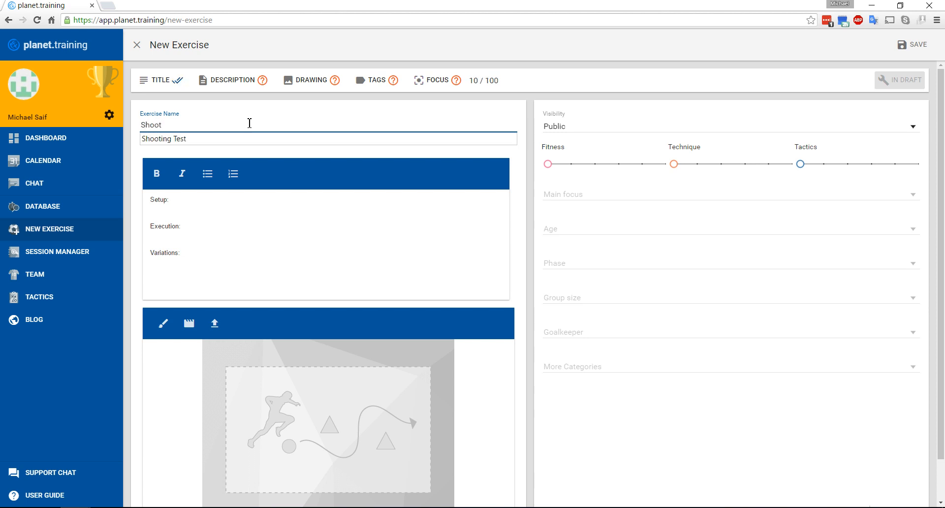
type("t")
left_click(245, 138)
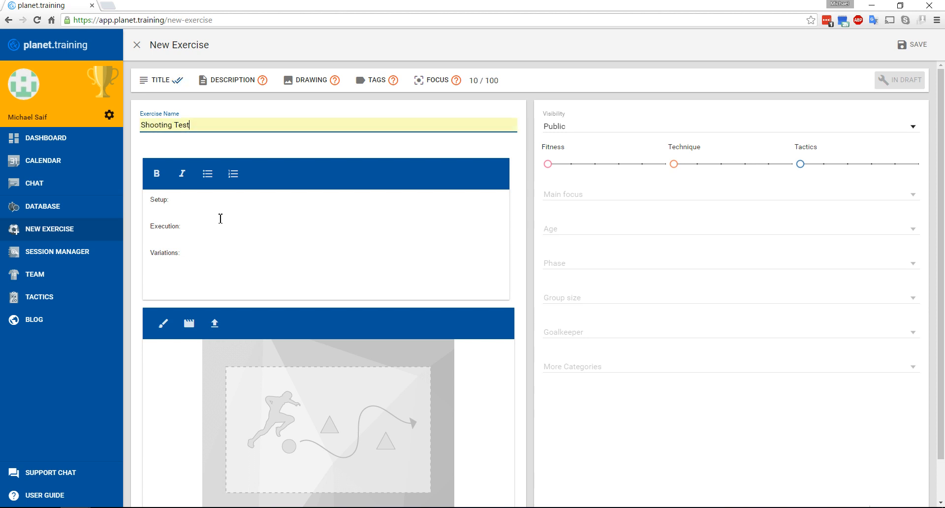
Remove the Execution and Variations headings and write "This is a shooting test exercise for the video tutorial." under Setup.
left_click(226, 254)
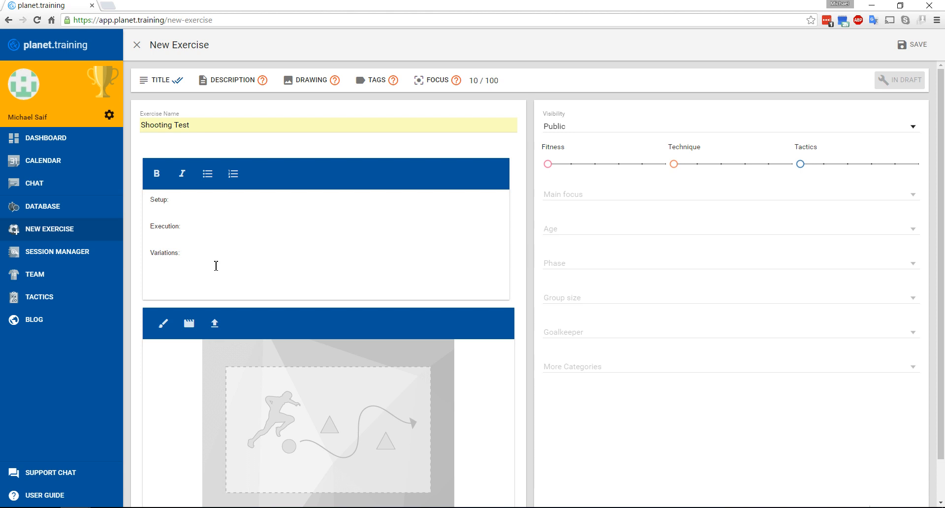
left_click_drag(216, 265, 148, 224)
key("BackSpace")
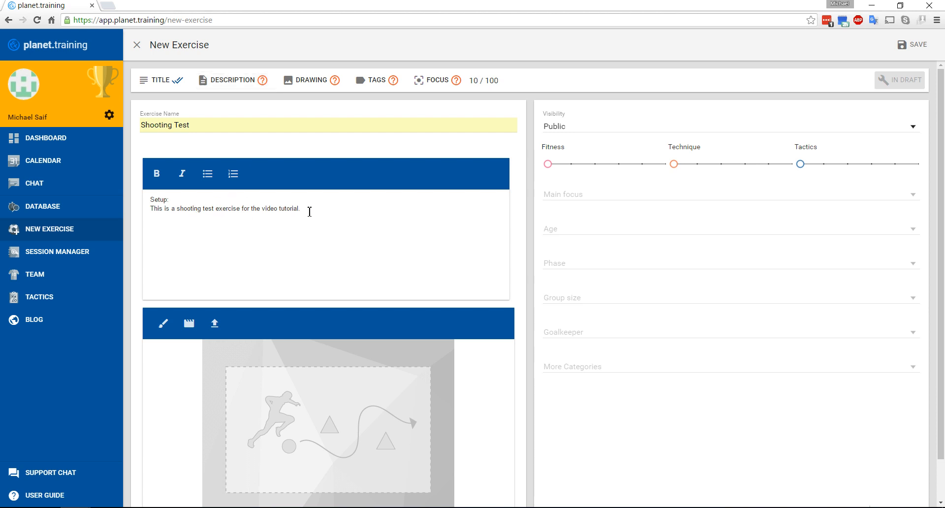
Copy the Setup sentence and repeat it three more times on separate lines of the description.
left_click_drag(280, 212, 153, 214)
key("ctrl+c")
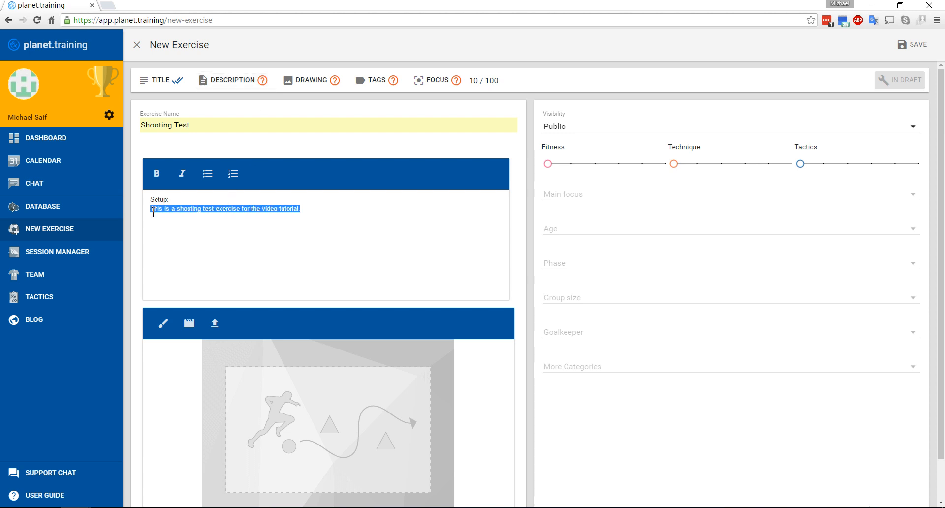
left_click(162, 225)
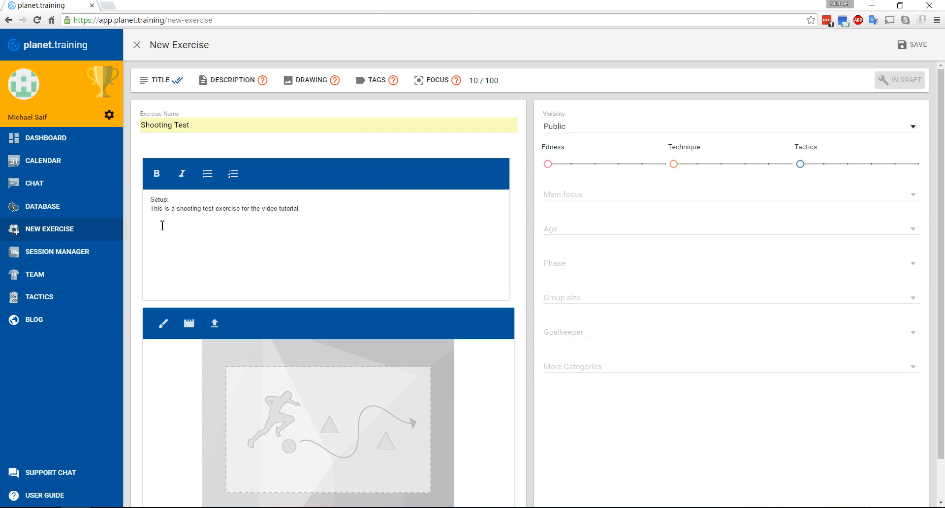
key("ctrl+v")
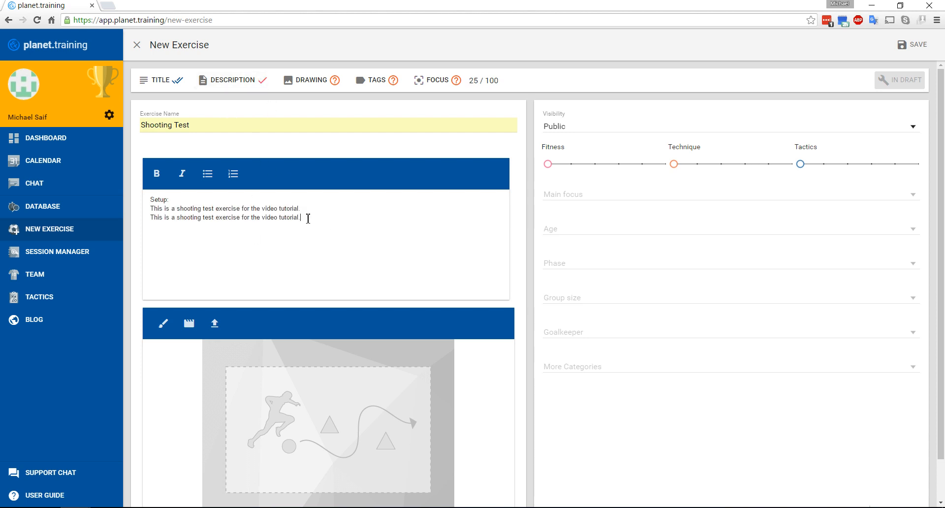
key("ctrl+v")
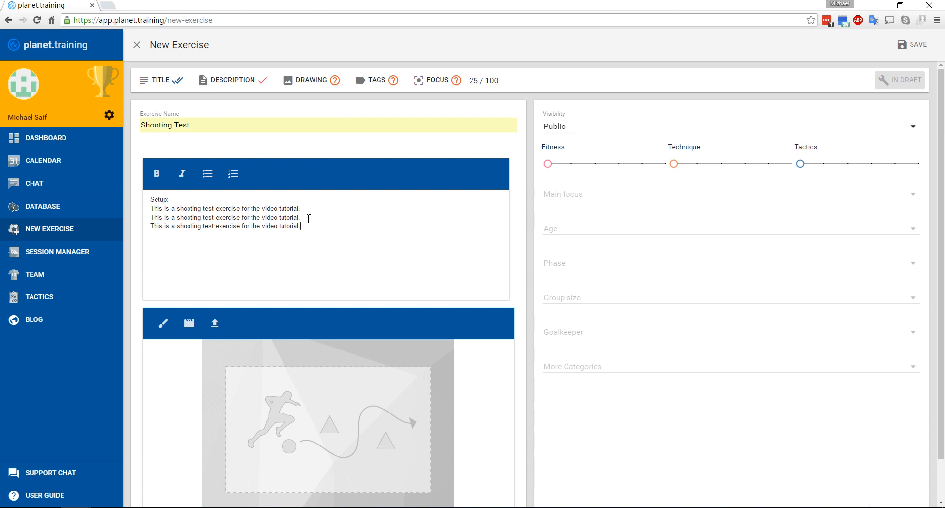
key("ctrl+v")
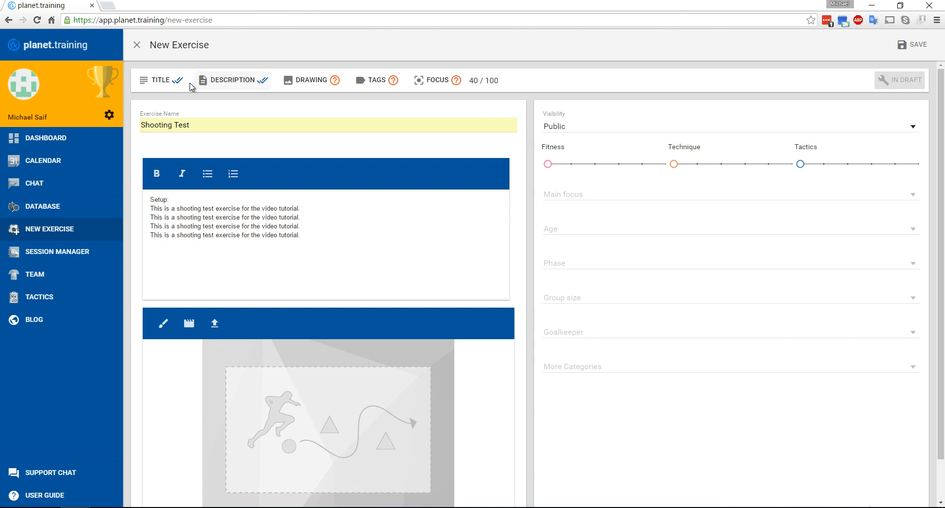
Set the exercise's visibility to Private and rate its focus as Fitness 1, Technique at maximum and Tactics 1.
scroll(494, 253, "down", 2)
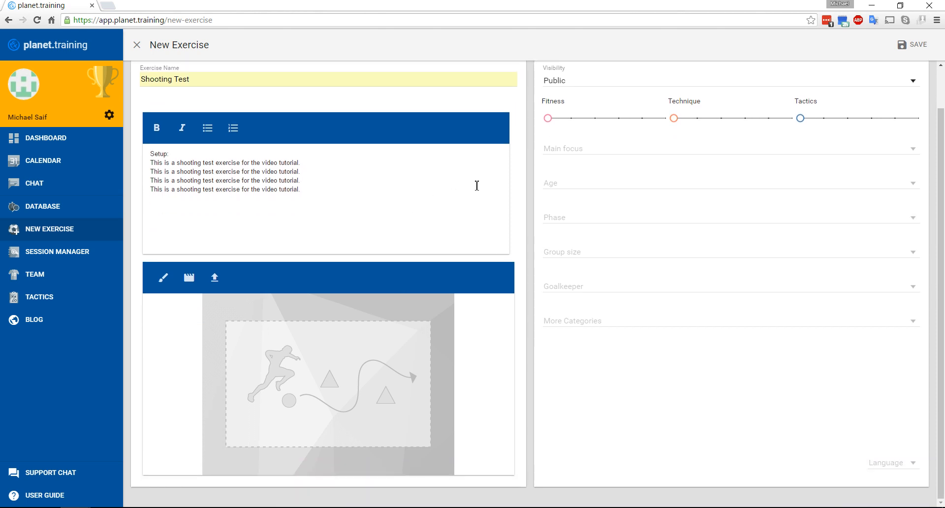
scroll(445, 209, "up", 2)
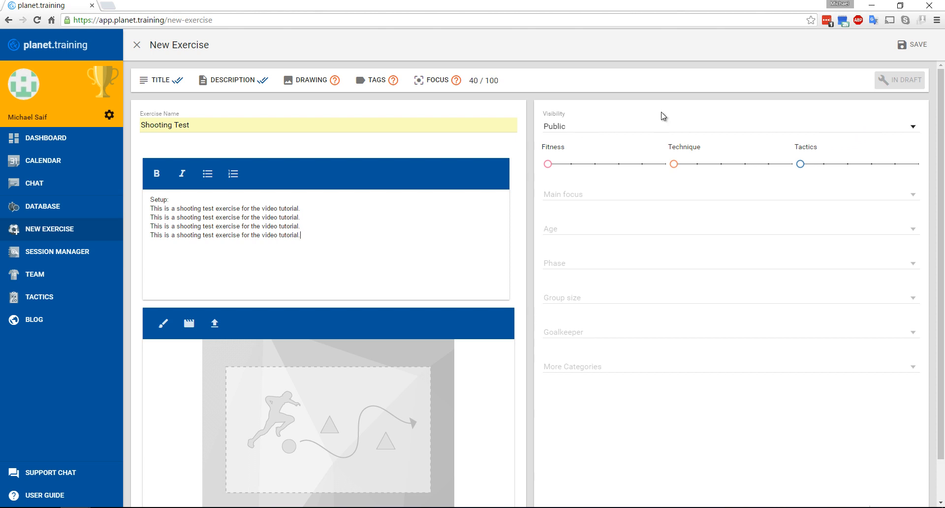
left_click(905, 124)
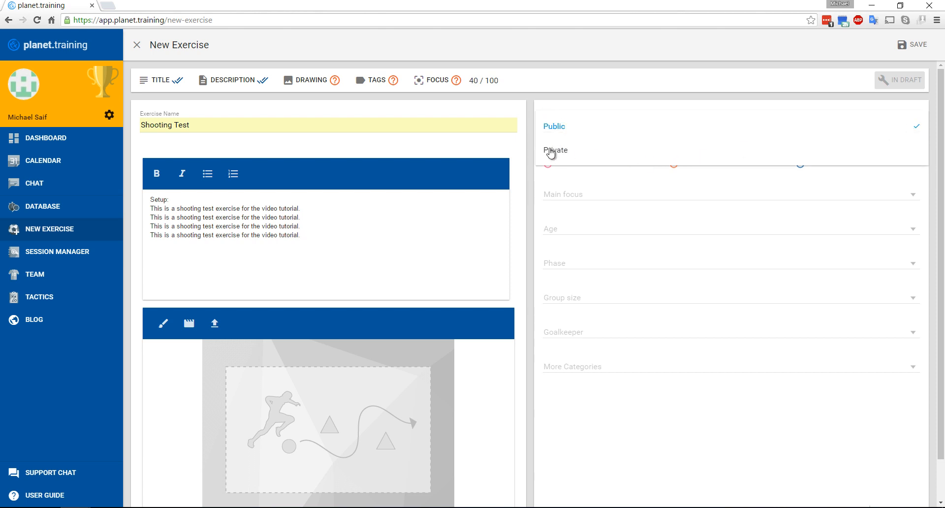
left_click(550, 148)
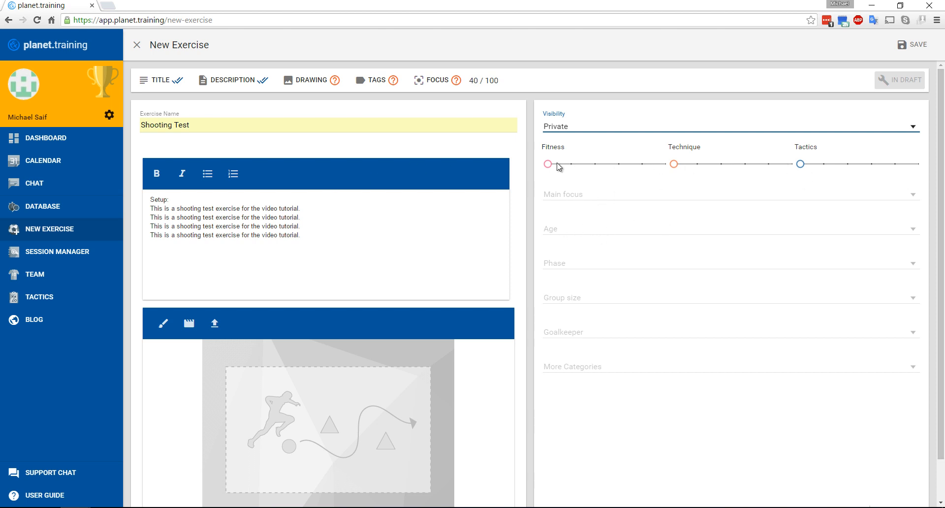
left_click_drag(552, 167, 572, 165)
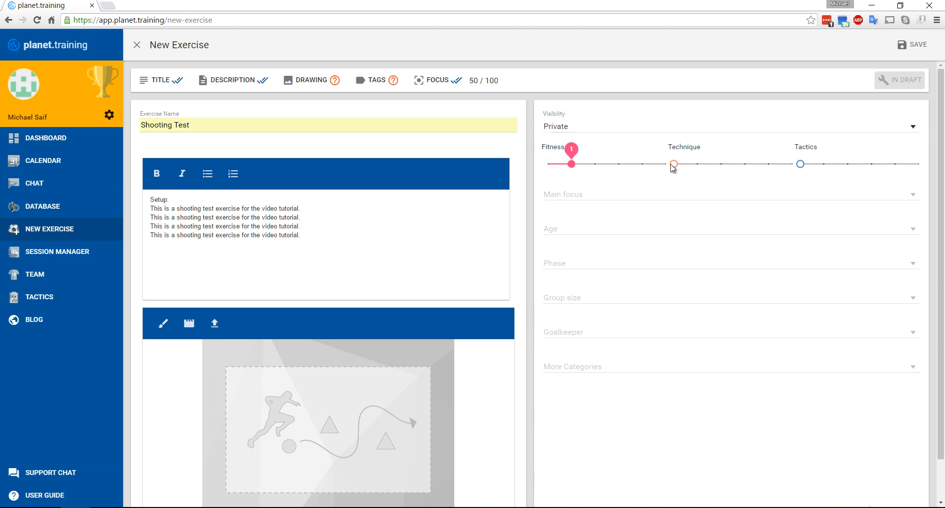
left_click_drag(672, 165, 823, 166)
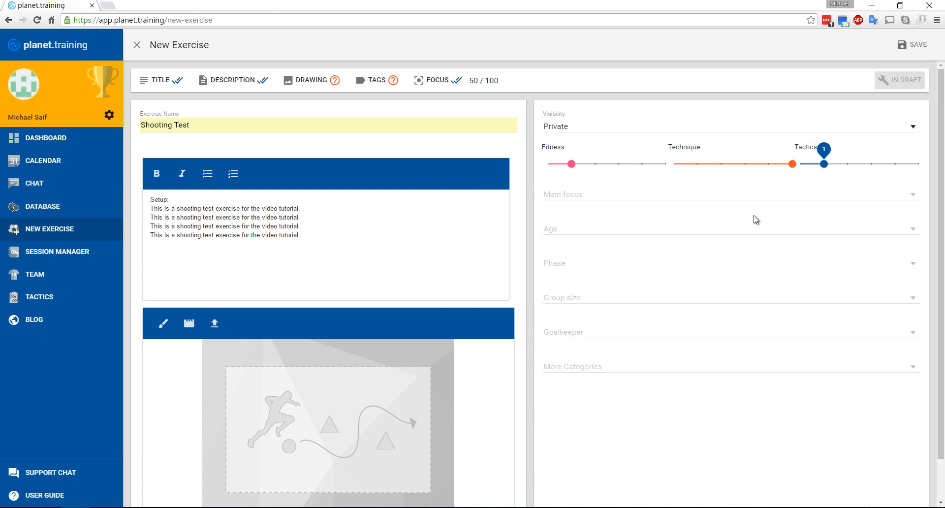
Set the exercise's main focus to Shooting.
left_click(589, 195)
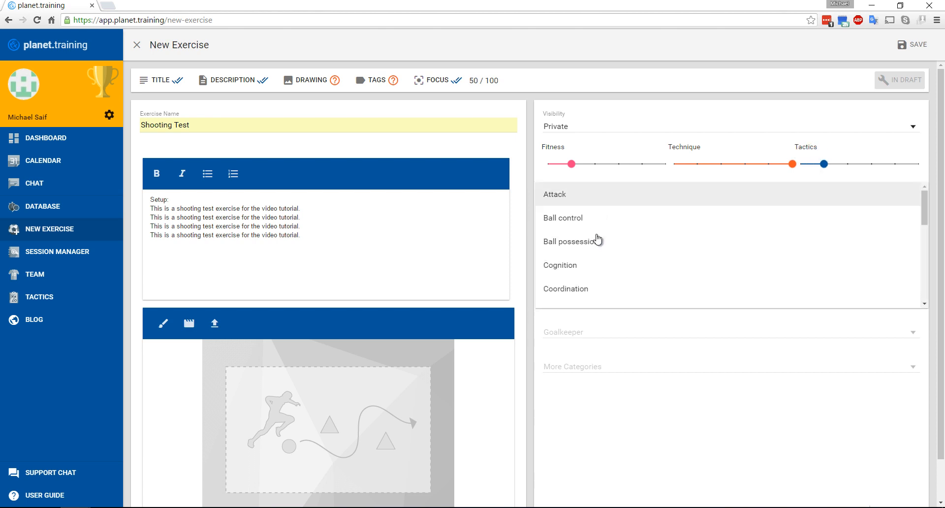
scroll(595, 239, "down", 5)
scroll(598, 246, "down", 1)
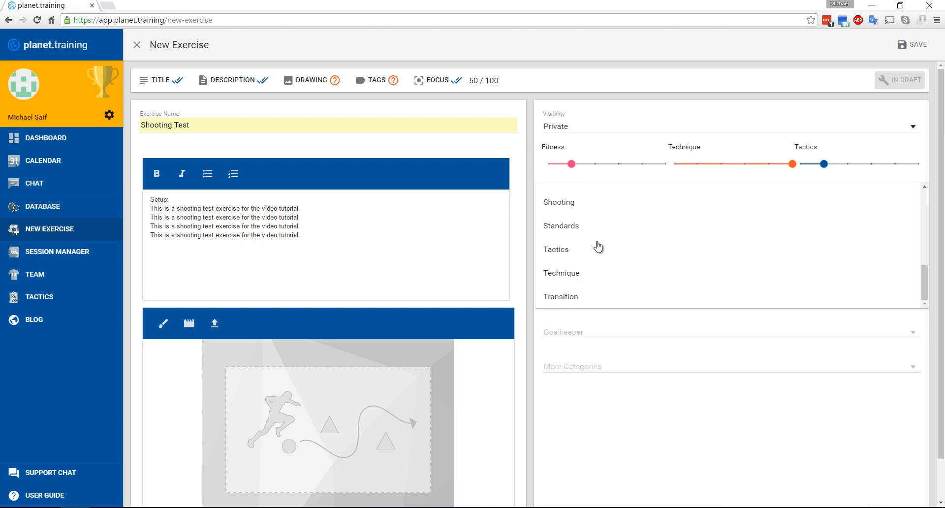
scroll(597, 247, "up", 2)
scroll(574, 249, "down", 1)
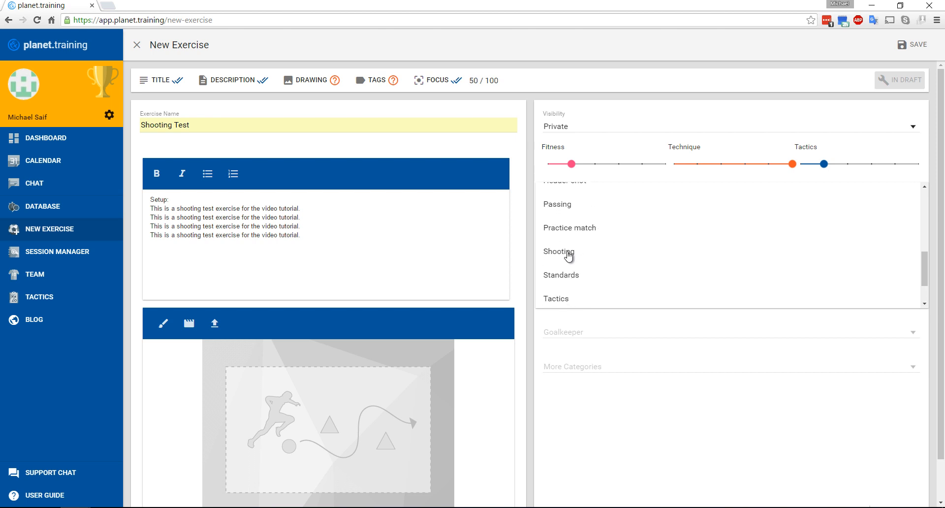
left_click(568, 252)
left_click(650, 441)
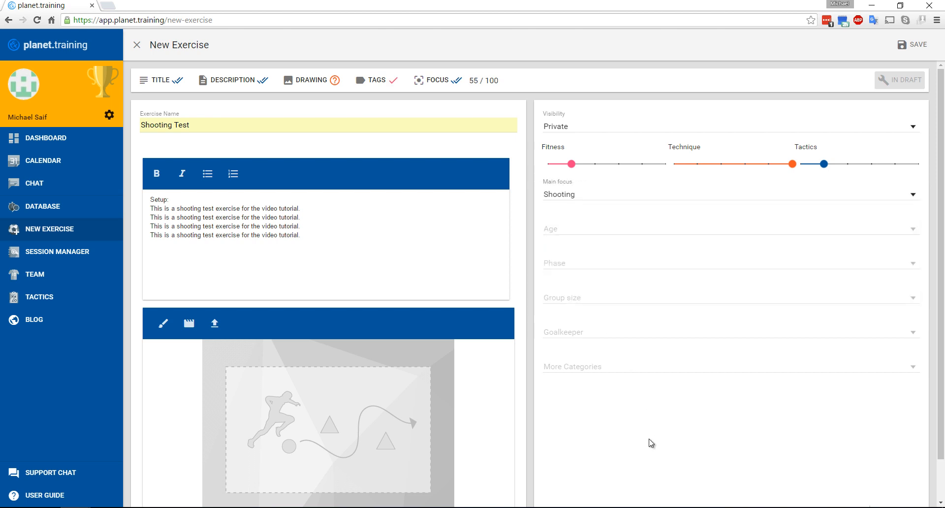
Set the exercise's age category to Any.
left_click(582, 226)
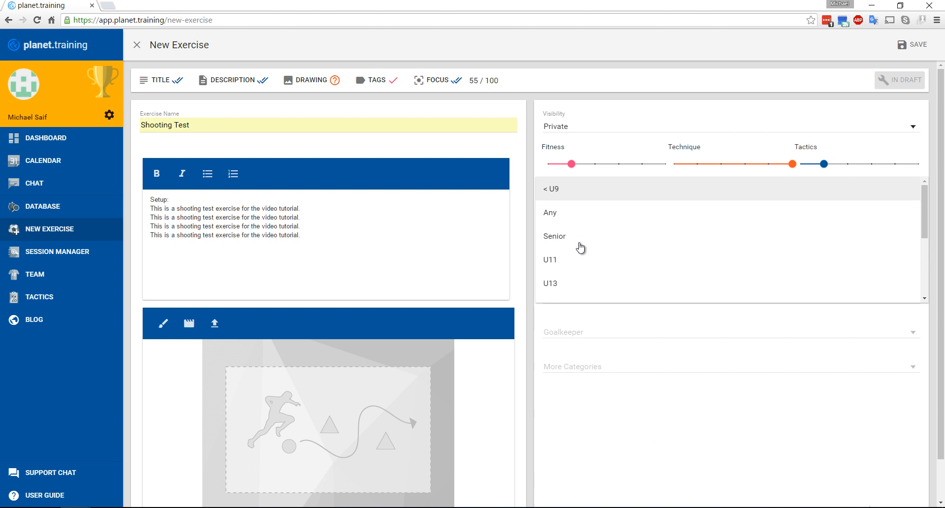
left_click(553, 213)
left_click(625, 412)
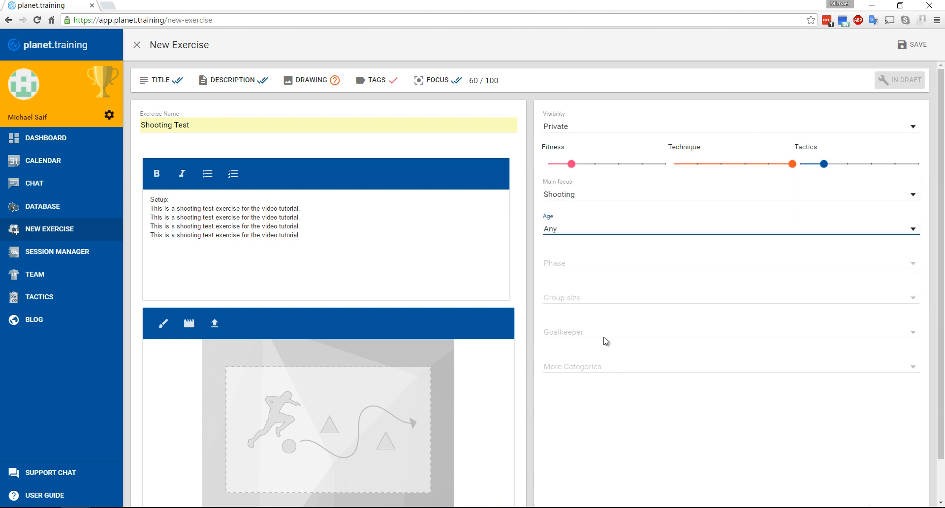
Set the exercise's phase category to Practice.
left_click(574, 269)
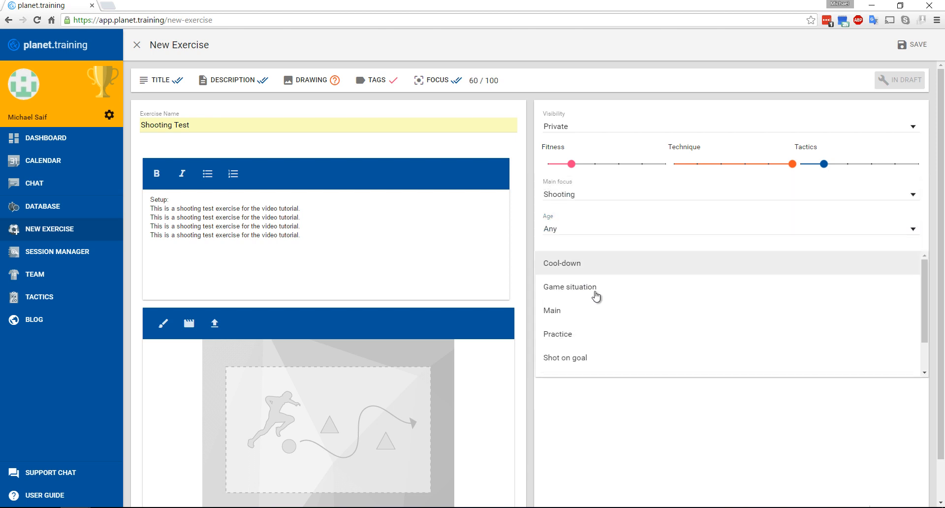
left_click(569, 334)
left_click(627, 443)
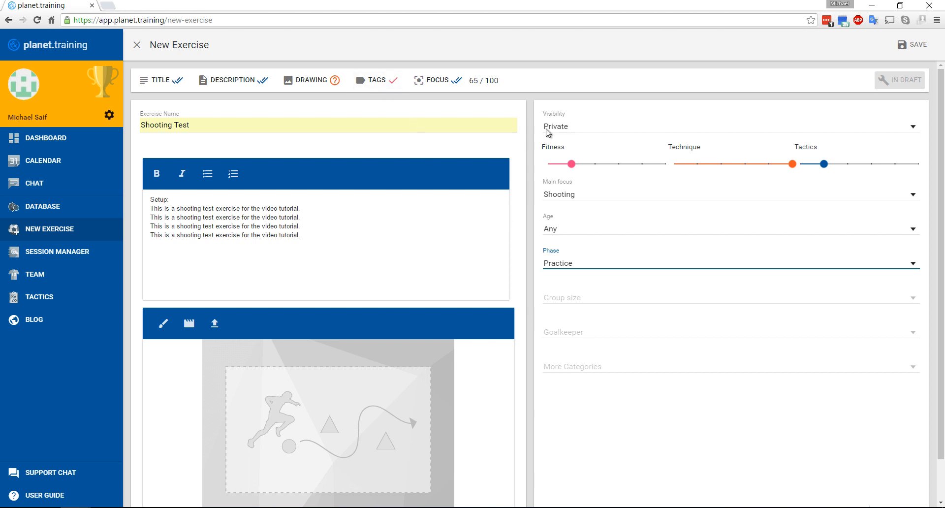
Start a drawing for the exercise with the second green background and the striped perspective half-pitch with one goal and the centre circle.
scroll(247, 295, "down", 1)
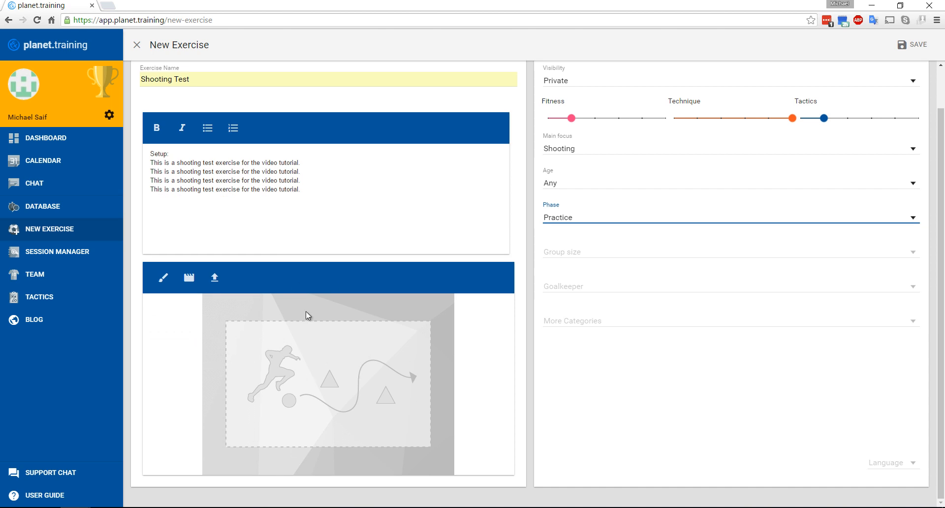
left_click(164, 280)
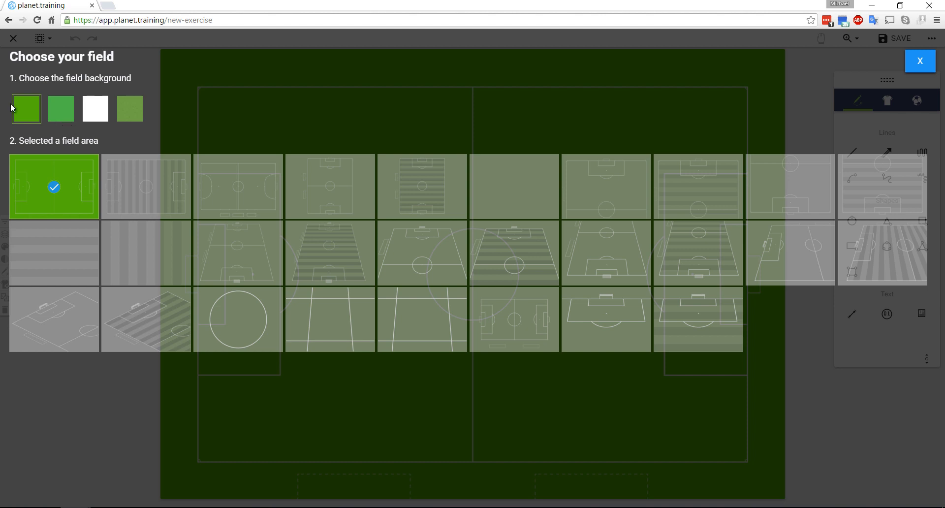
left_click(58, 119)
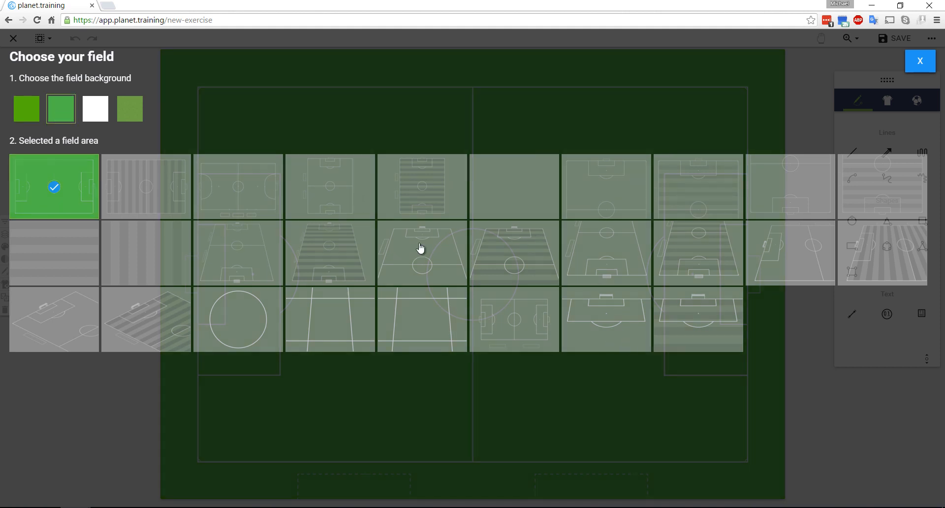
left_click(526, 263)
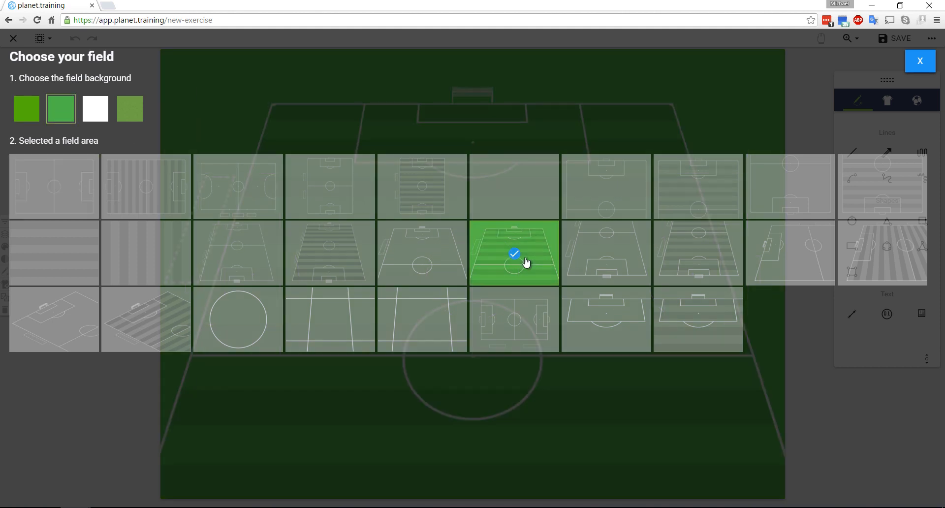
left_click(924, 62)
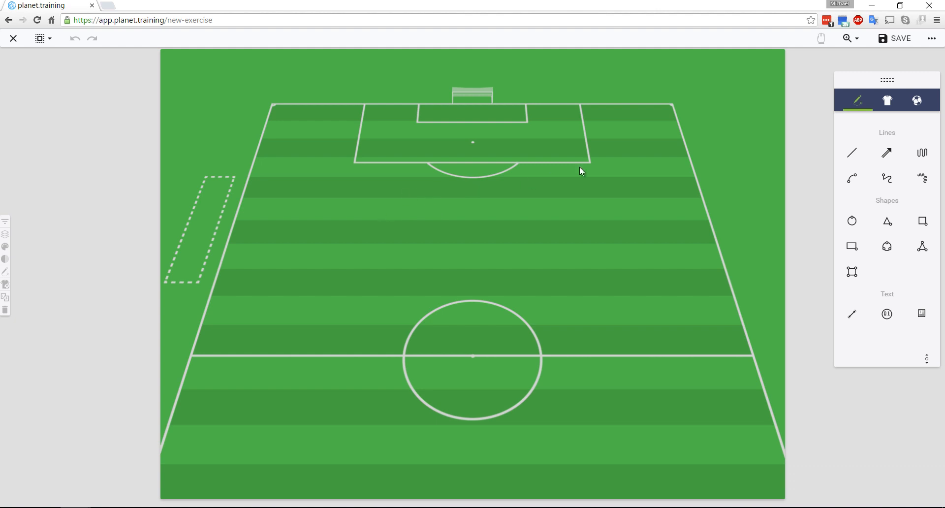
Place the first standing player figure as goalkeeper in front of the goal.
left_click(887, 105)
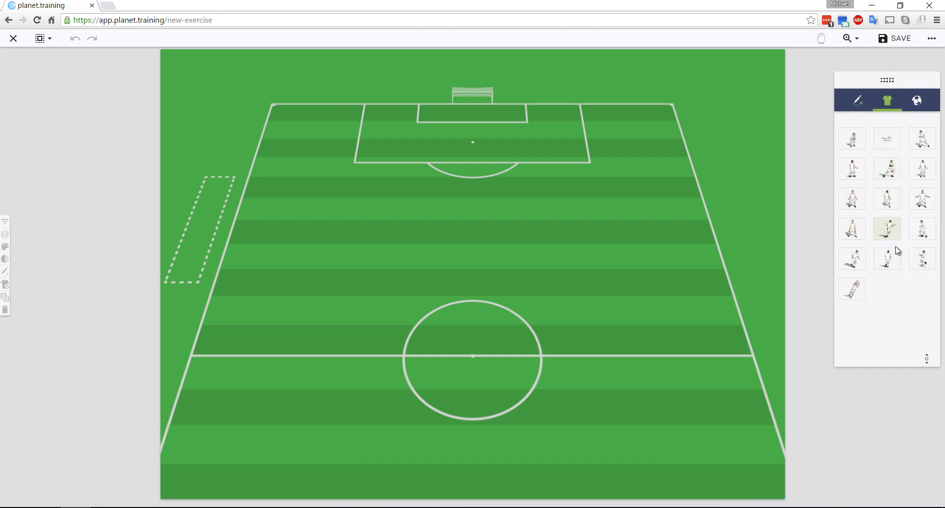
left_click(853, 142)
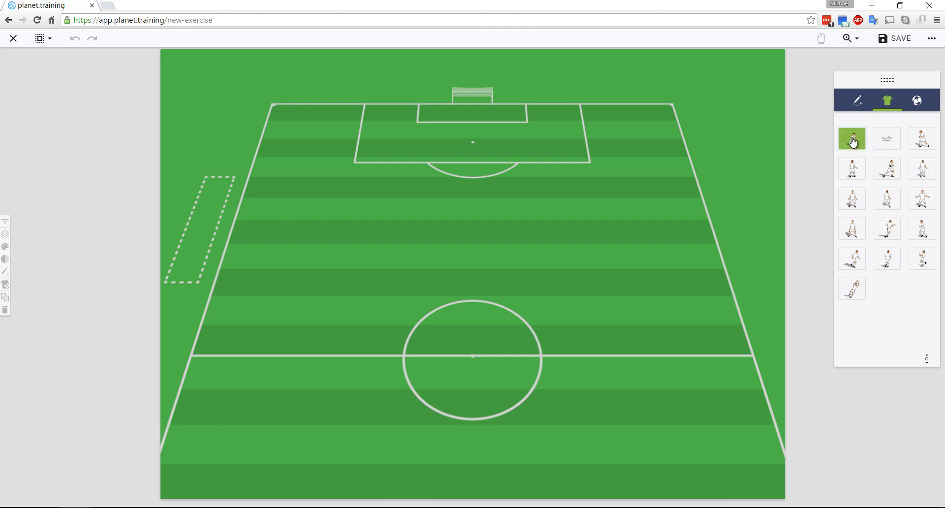
left_click(473, 120)
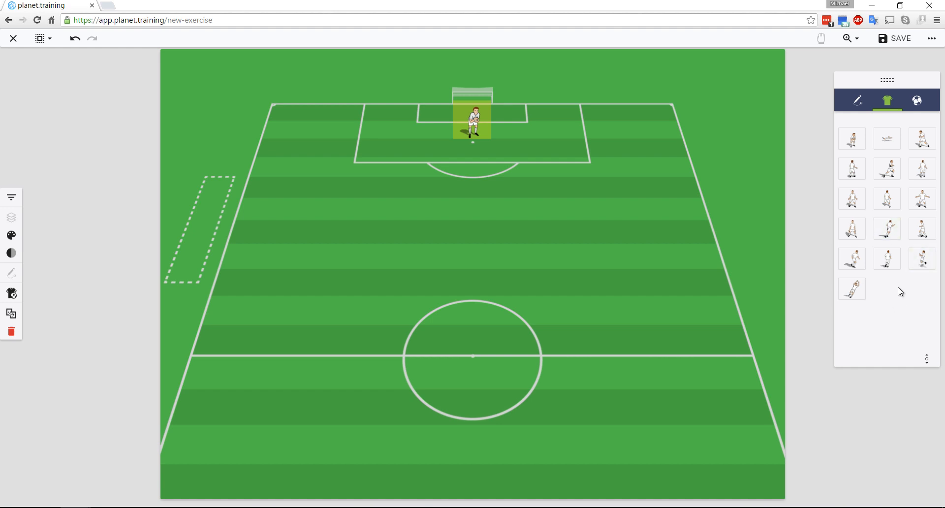
Place a running player facing left on the pitch, outside the penalty area's lower right corner, and dismiss the Facebook notification.
left_click(924, 234)
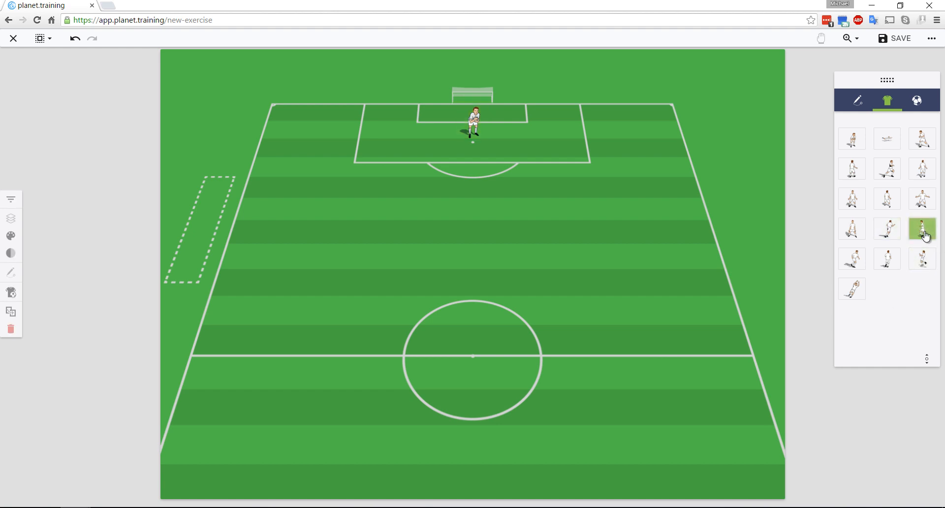
left_click(630, 227)
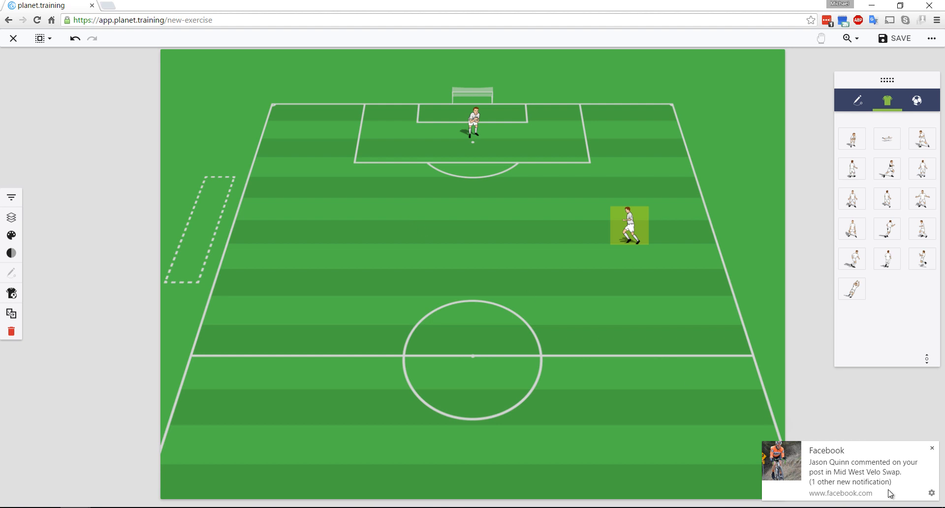
left_click(932, 448)
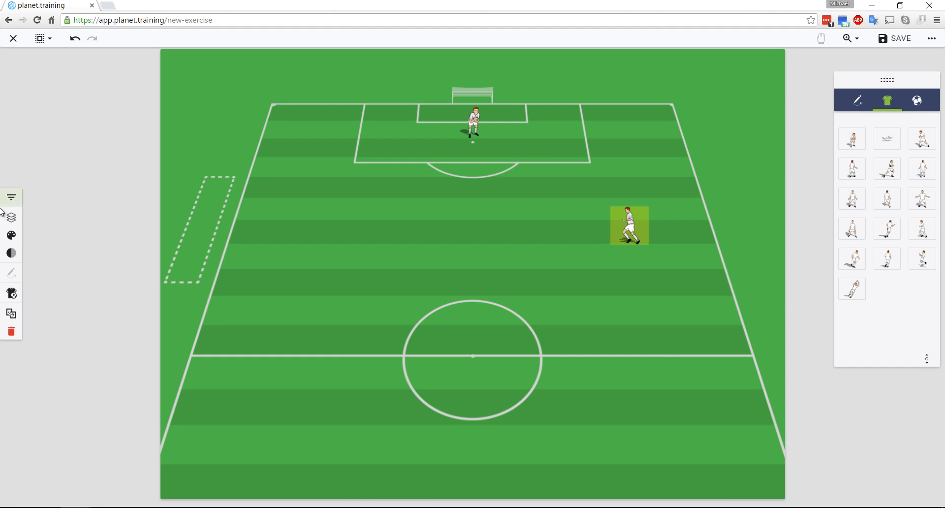
Colour the running player's shirt black.
left_click(11, 235)
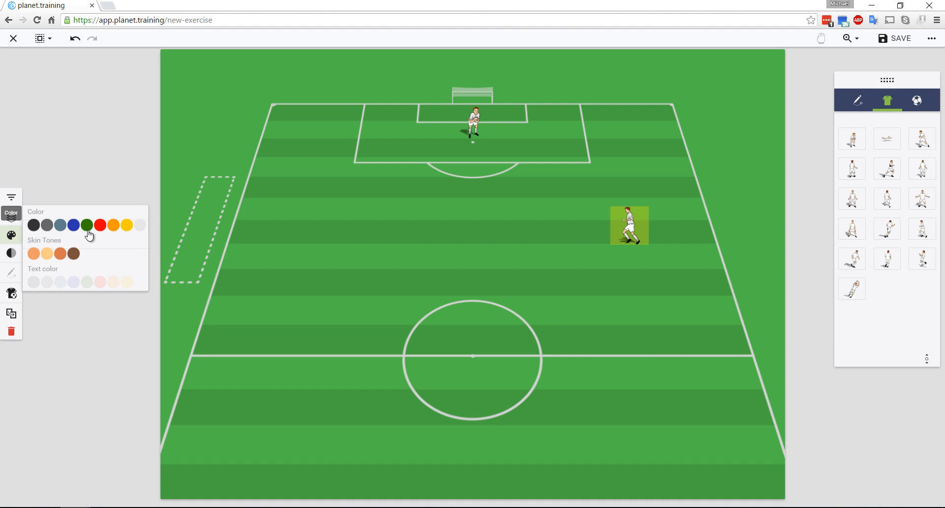
left_click(33, 225)
left_click(657, 303)
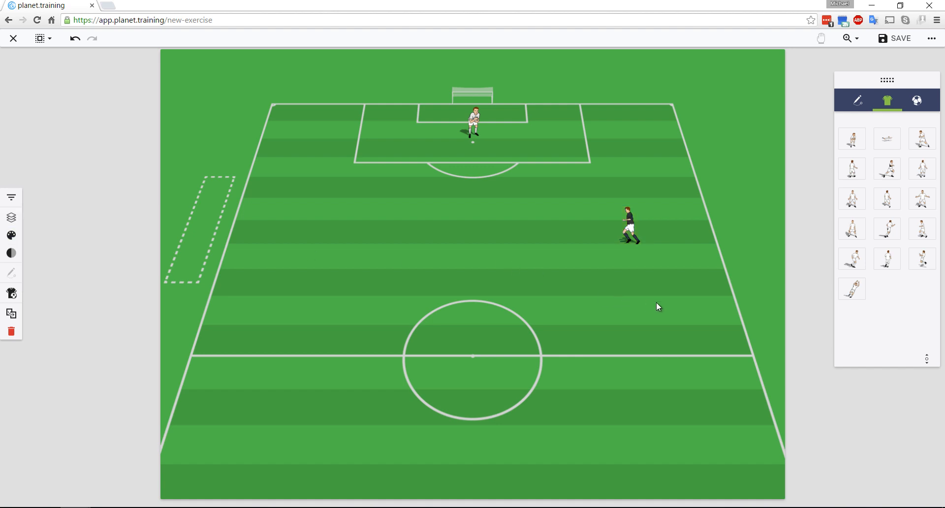
Duplicate the black-shirted player three times and spread the copies in a diagonal line behind the original.
left_click(630, 225)
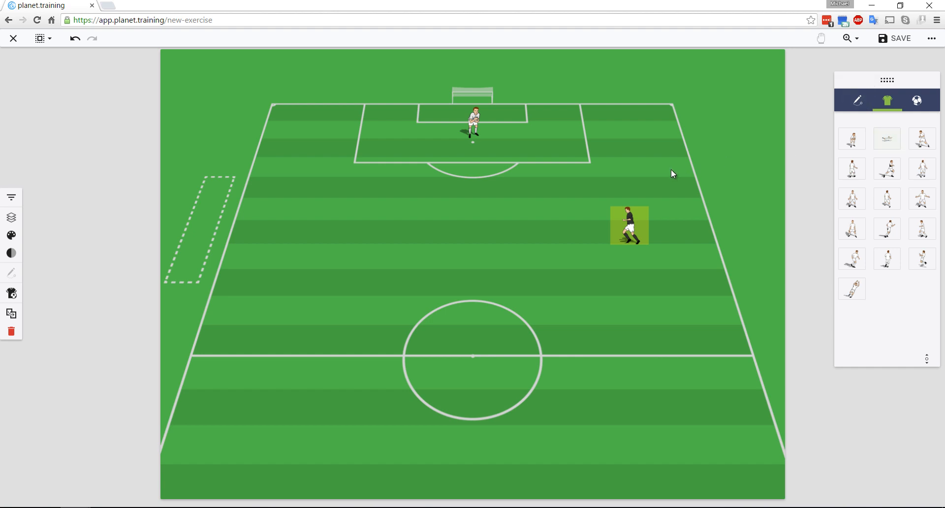
left_click(11, 315)
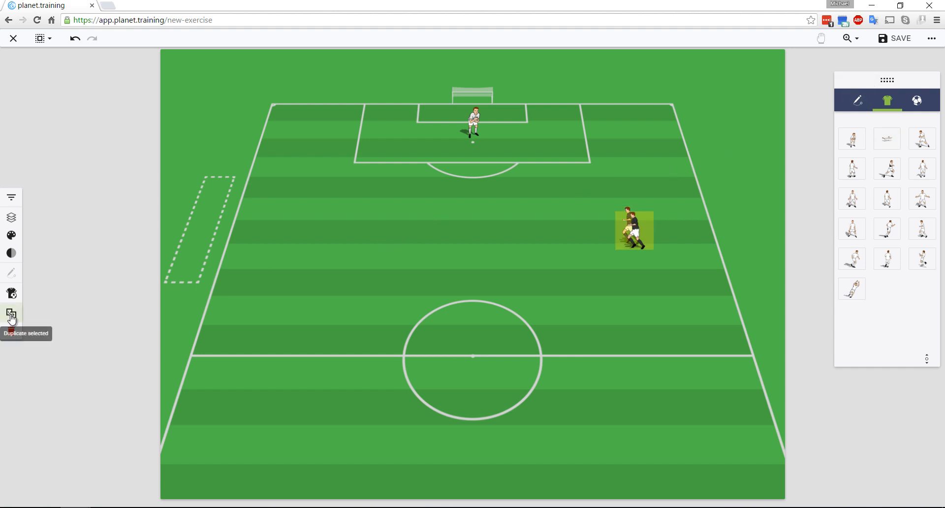
left_click(11, 315)
left_click(11, 315)
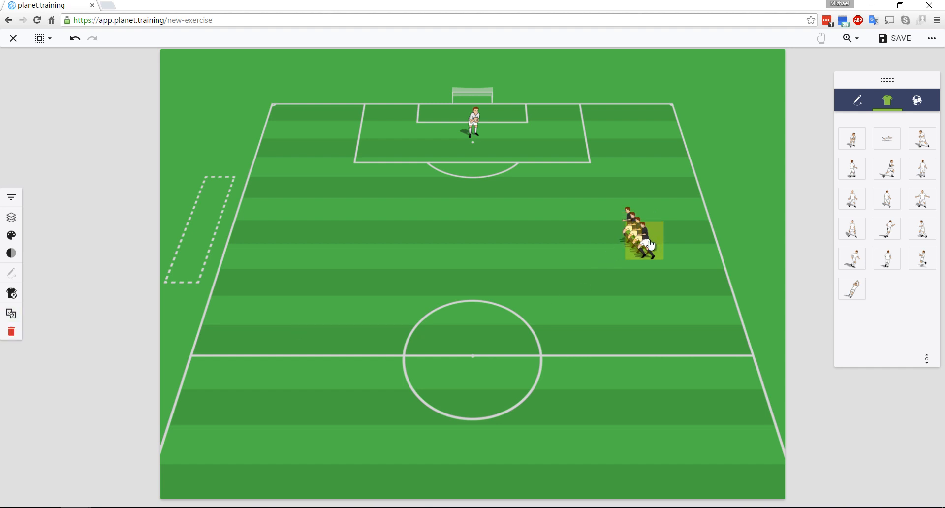
left_click_drag(644, 244, 671, 281)
mouse_move(640, 240)
left_mouse_down()
mouse_move(651, 258)
mouse_move(638, 239)
left_mouse_up()
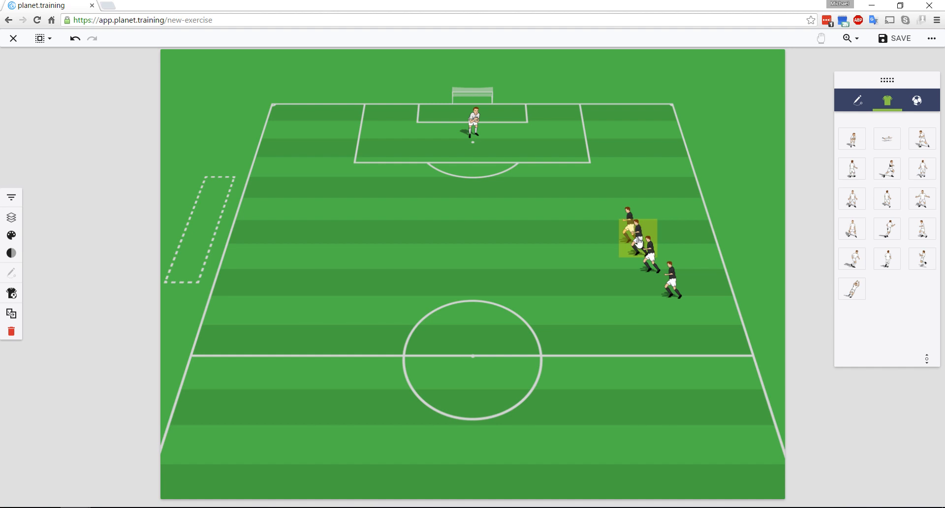
left_click(695, 320)
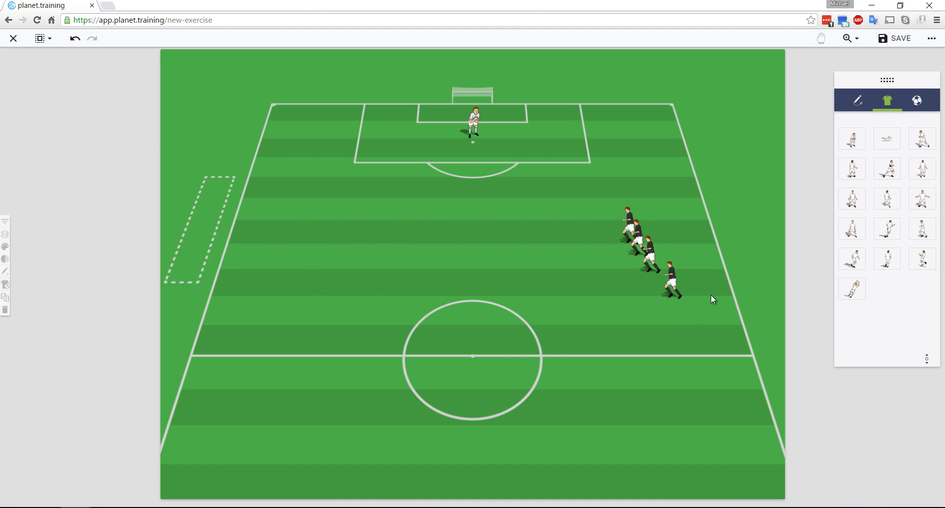
Mirror the rearmost player of the line and move it to the left half of the pitch, below the penalty area.
left_click(670, 285)
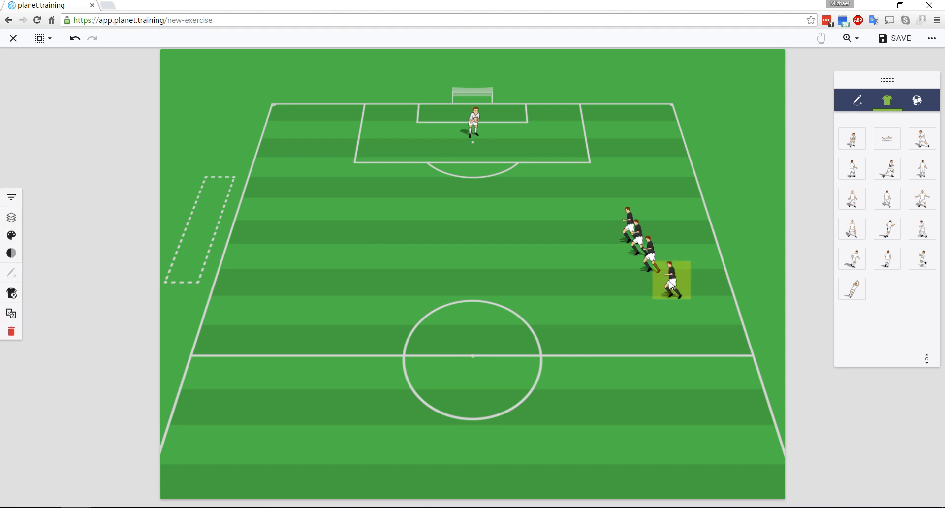
left_click(14, 296)
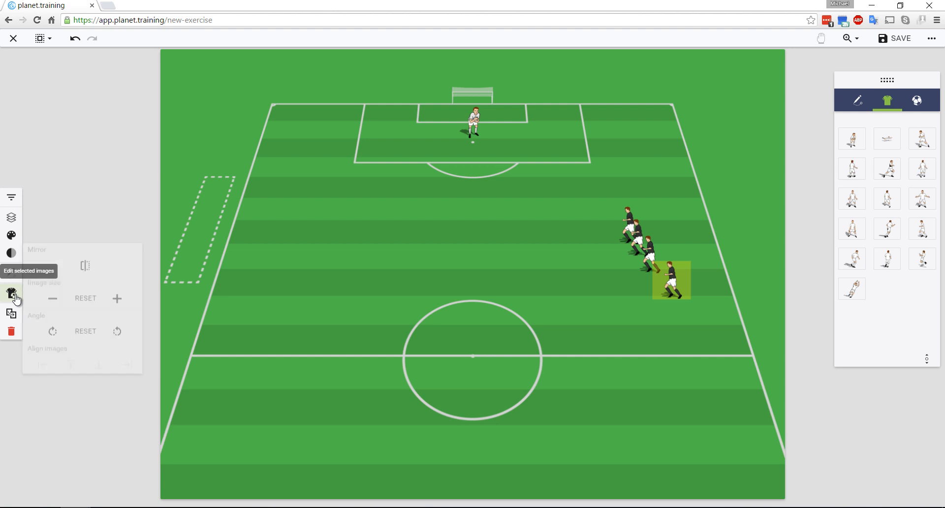
left_click(87, 266)
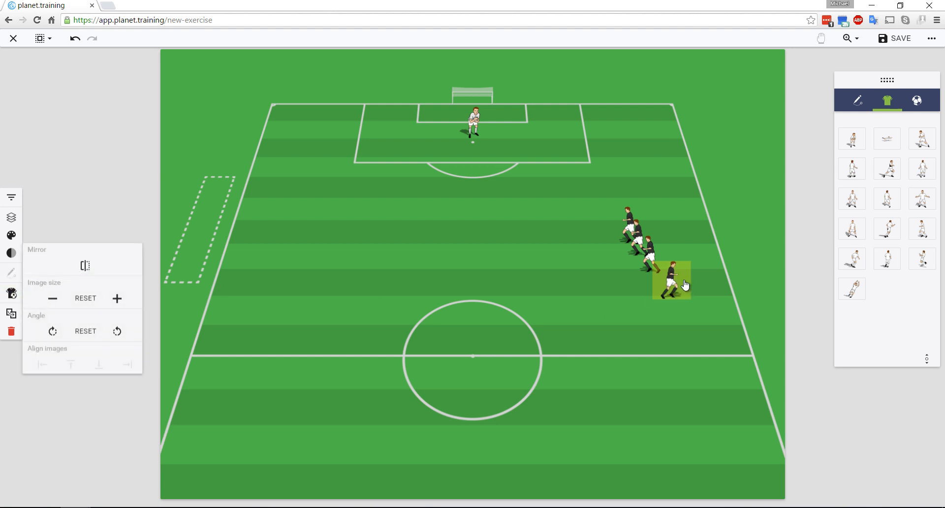
left_click_drag(450, 279, 370, 225)
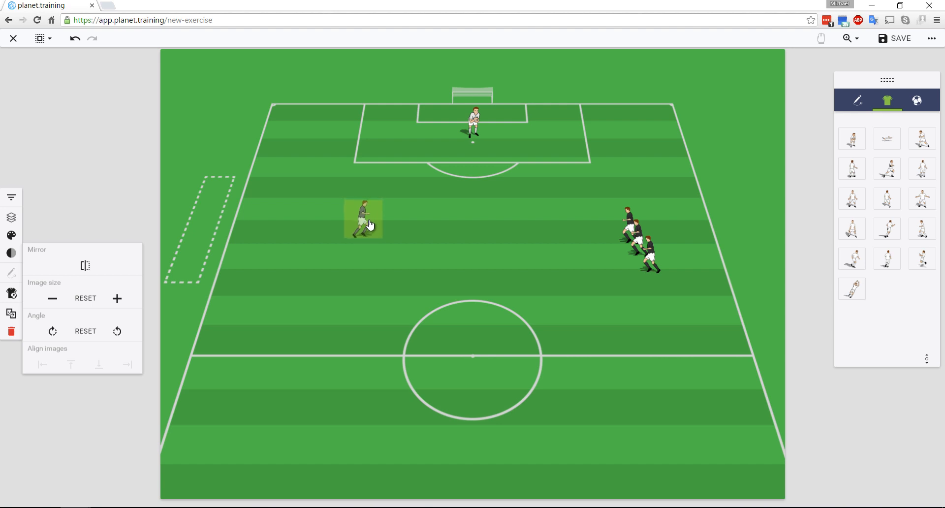
Duplicate the mirrored player three times and spread the copies in a diagonal line behind it.
triple_click(21, 317)
left_click_drag(382, 246, 314, 281)
left_click_drag(353, 243, 310, 272)
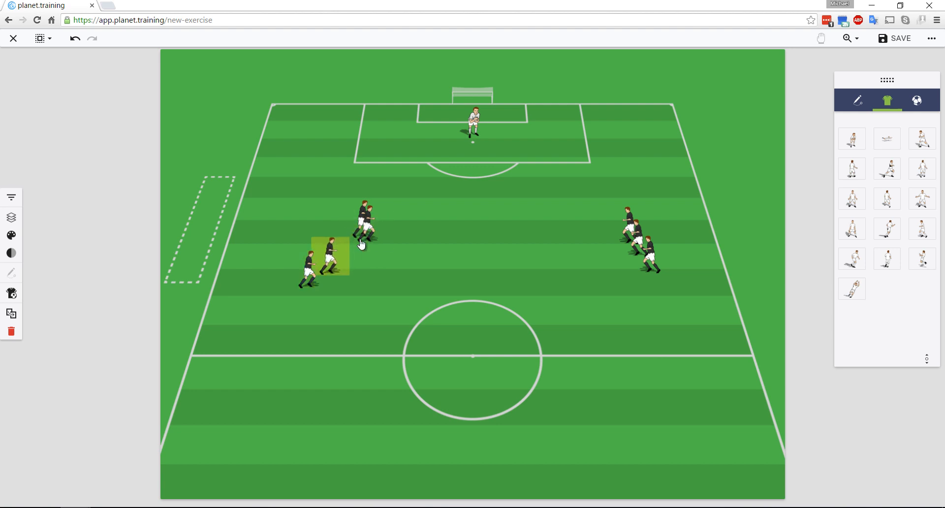
left_click(362, 242)
left_click_drag(361, 243, 343, 254)
left_click(494, 248)
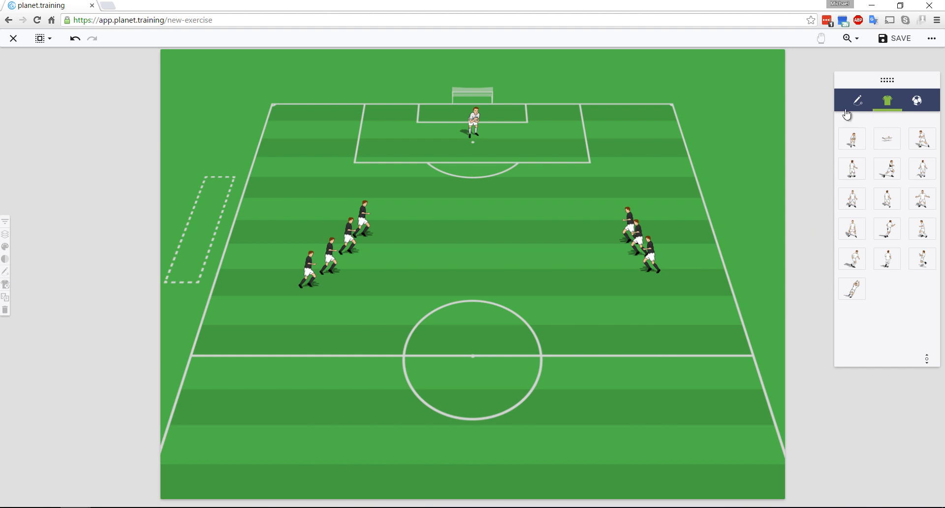
Place a pile of balls beside the left line of players and a duplicate of it beside the right line.
left_click(917, 107)
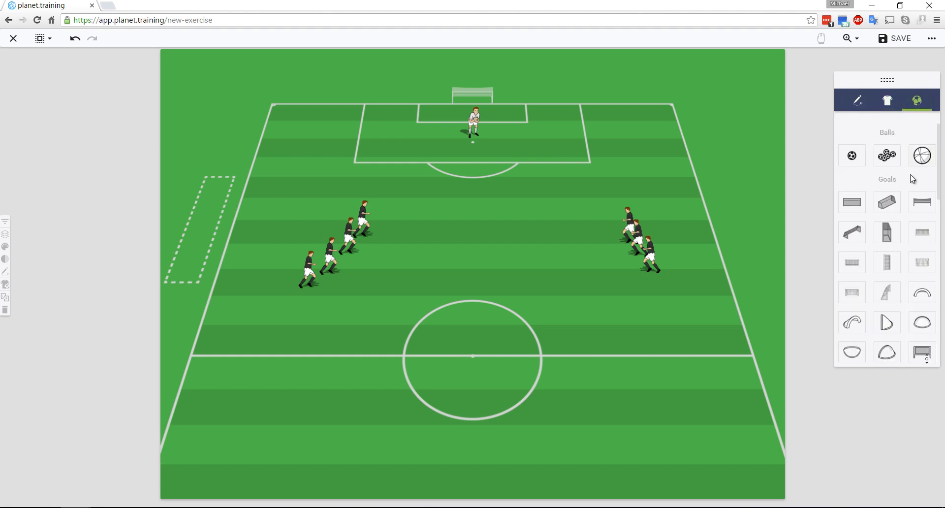
left_click(886, 155)
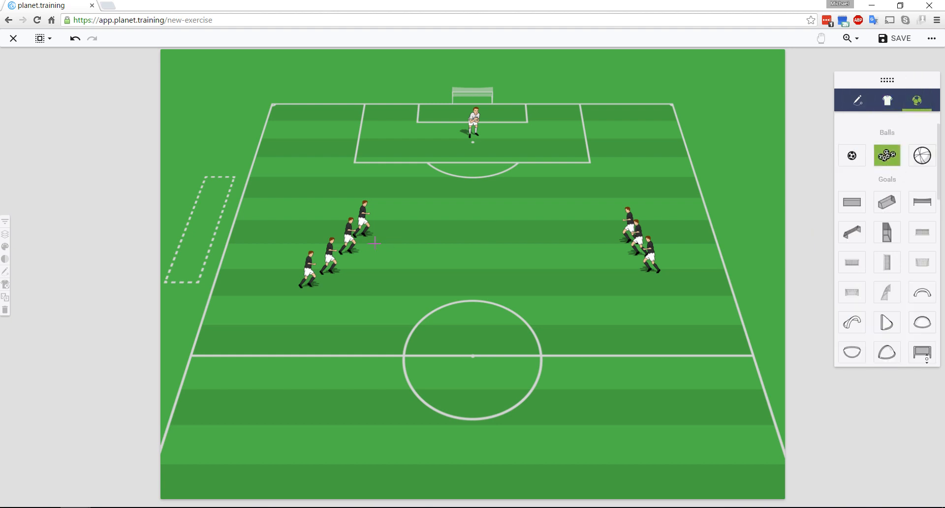
left_click(395, 249)
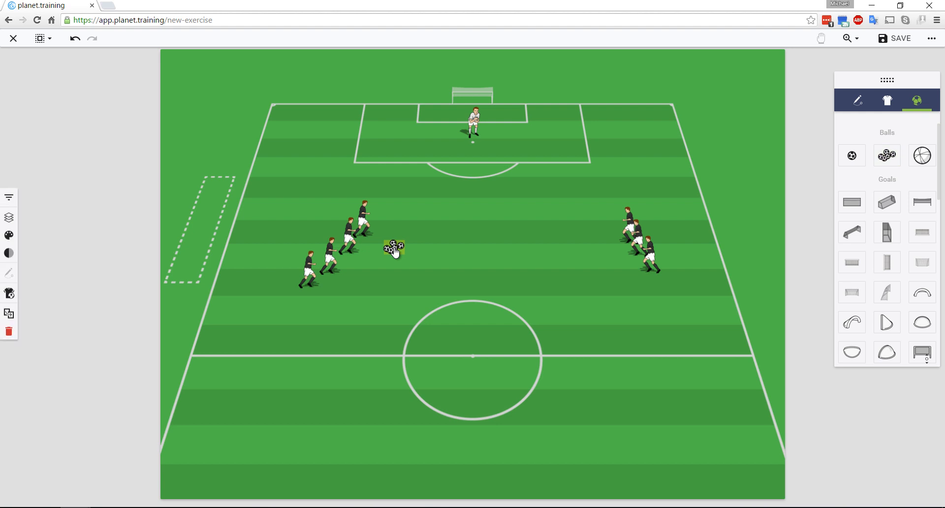
left_click(12, 314)
left_click_drag(404, 256, 611, 255)
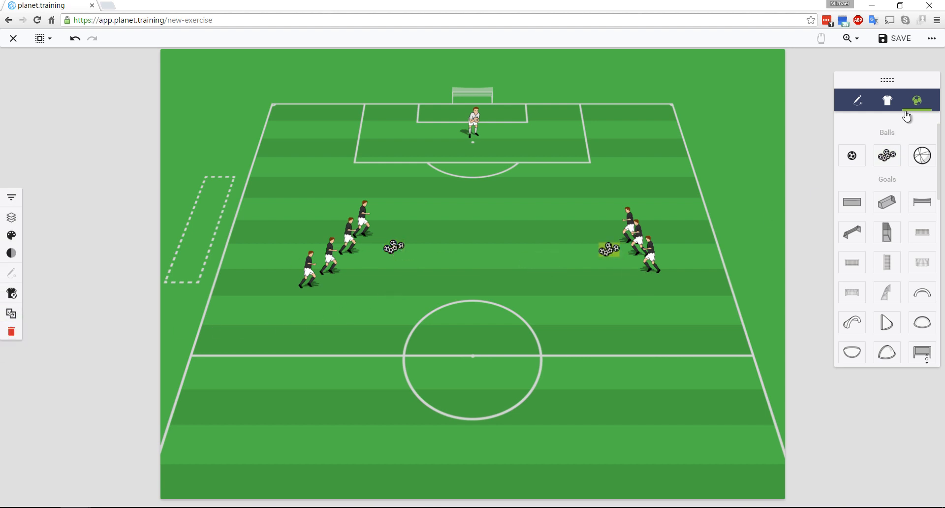
Place a tall pylon in front of the first player of the left line and select it.
scroll(889, 170, "down", 3)
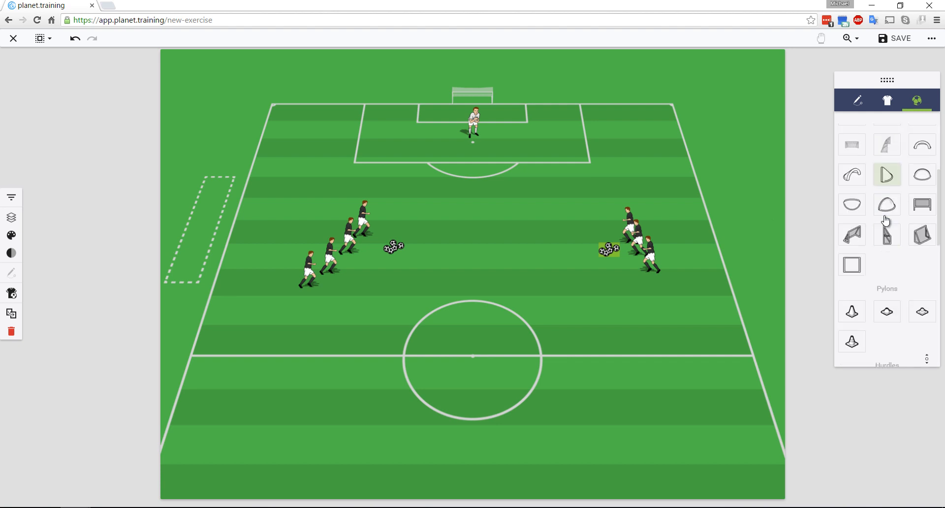
left_click(854, 315)
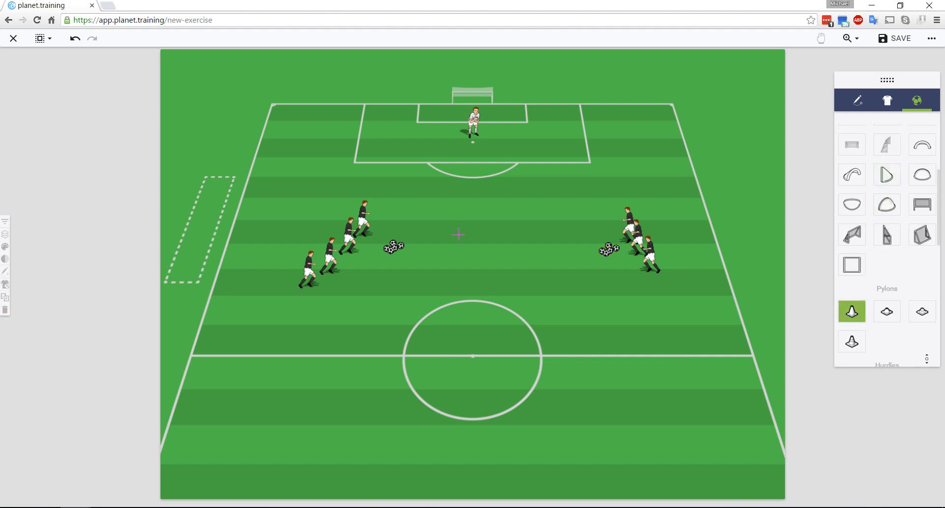
left_click(404, 211)
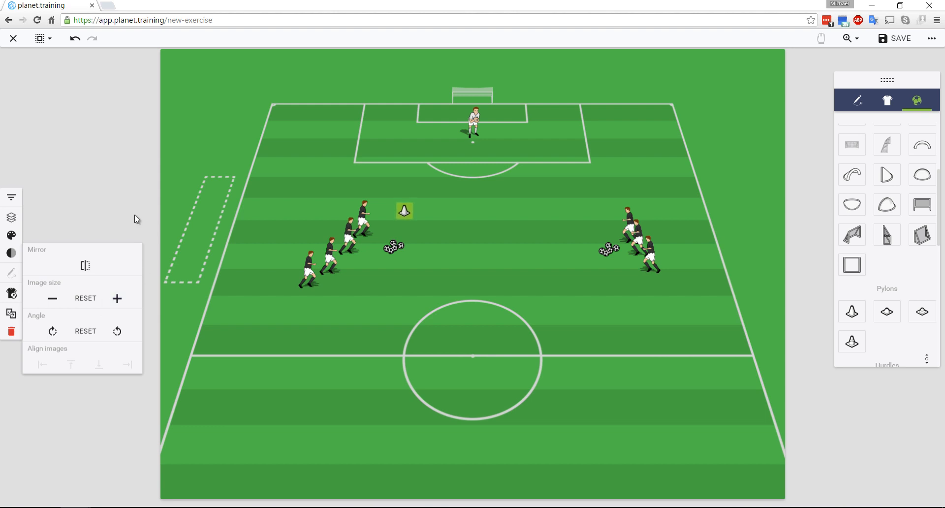
left_click(467, 228)
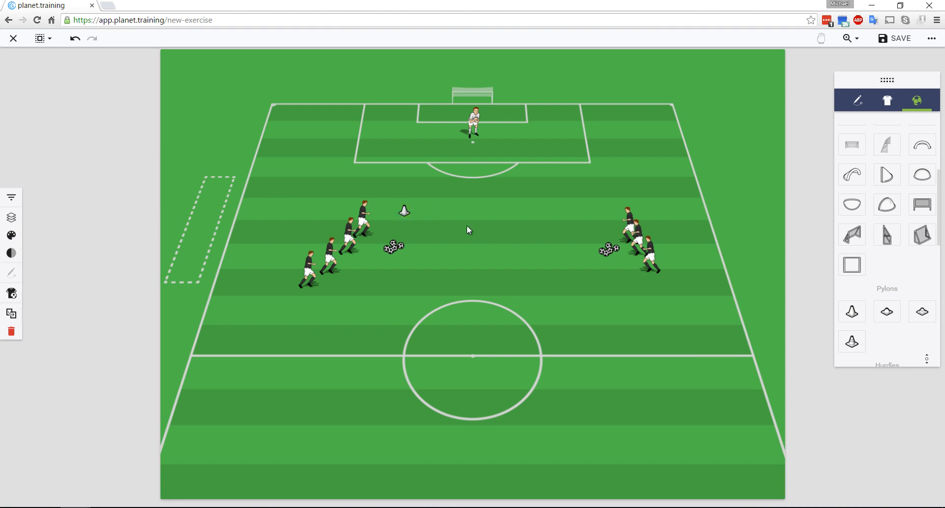
left_click(405, 211)
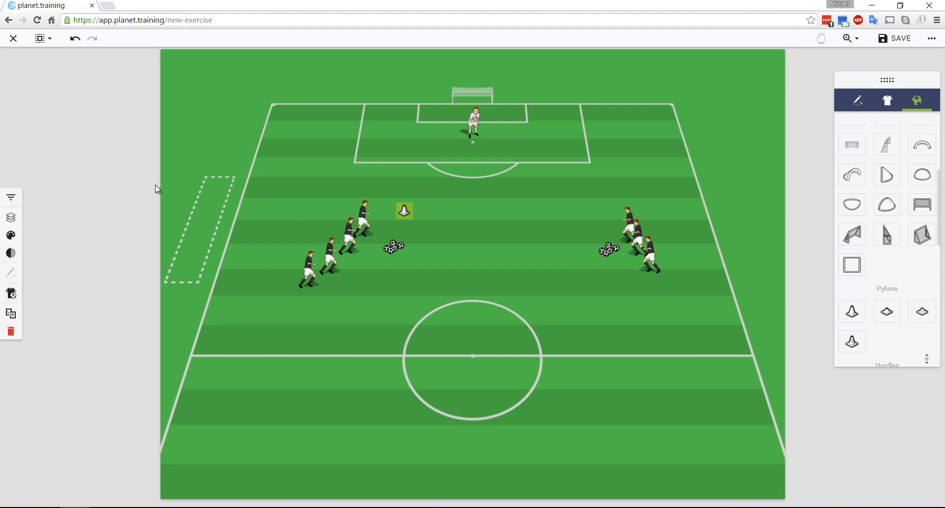
Colour the pylon in front of the left line of players red.
left_click(11, 234)
left_click(100, 226)
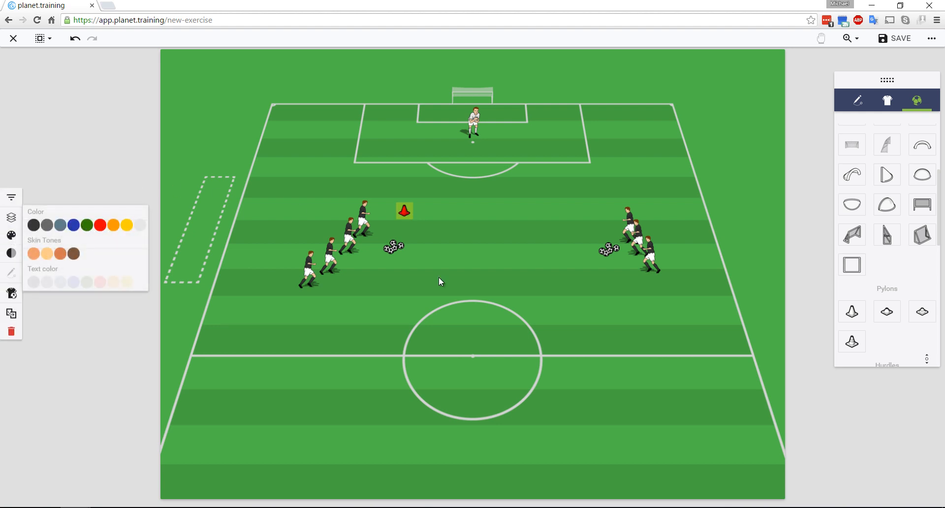
left_click(467, 233)
Duplicate the red pylon in front of the right line's first player and move the original just above the left ball pile.
left_click(400, 213)
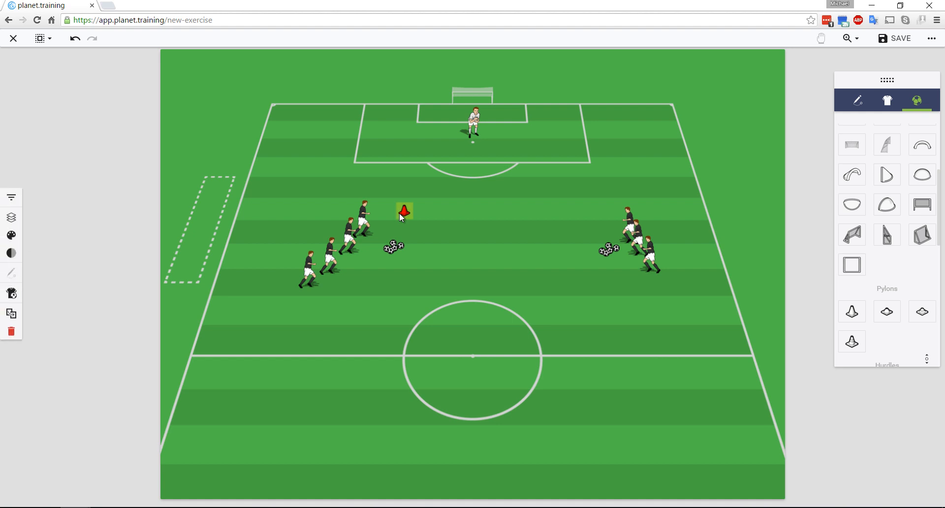
left_click(12, 313)
left_click_drag(415, 228, 593, 240)
left_click_drag(405, 213, 396, 229)
left_click(491, 250)
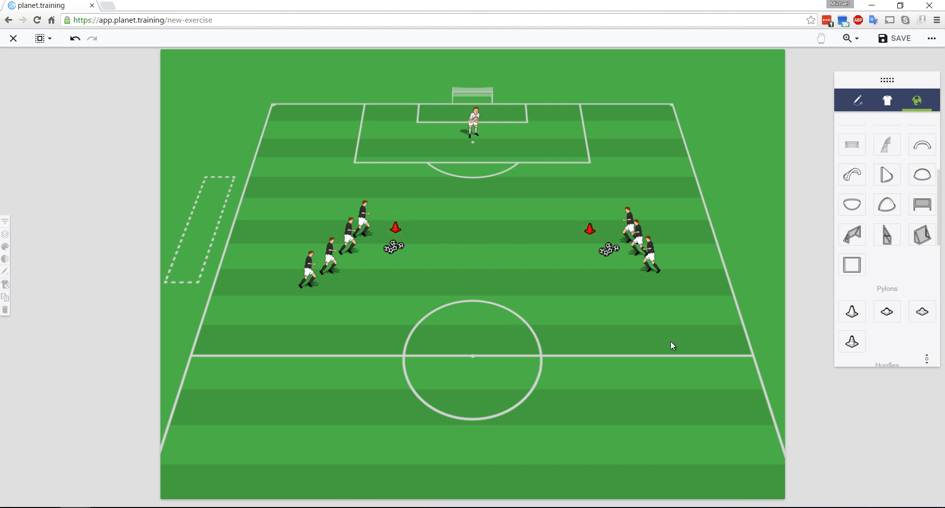
Place a front-facing standing player just below the penalty area, left of the arc, and colour the shirt yellow.
left_click(887, 102)
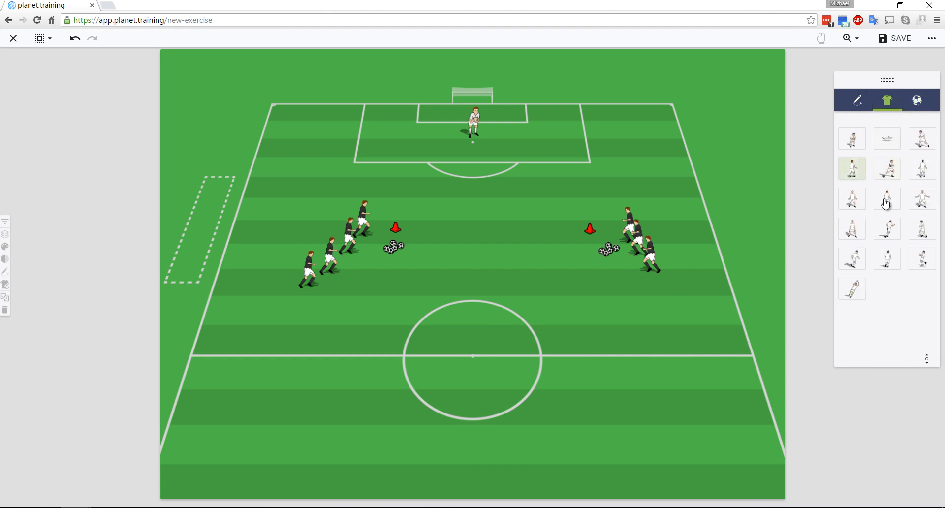
left_click(851, 201)
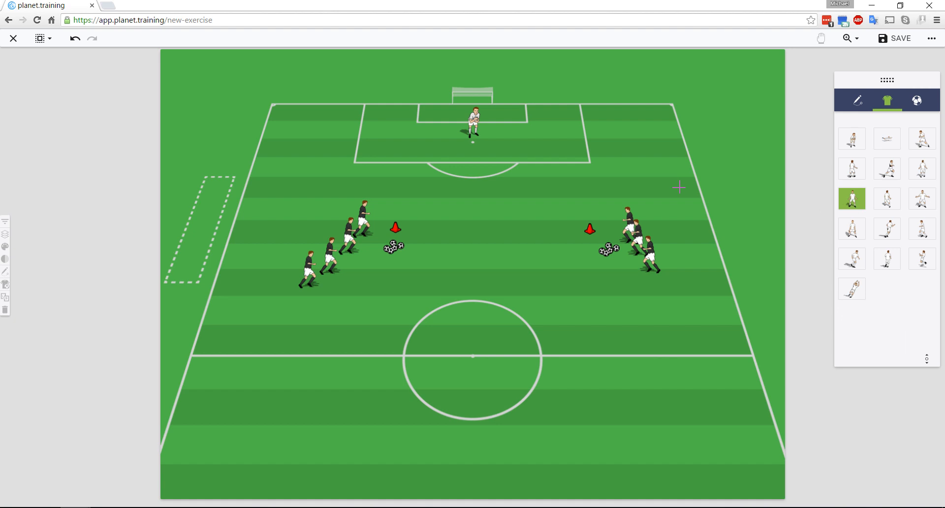
left_click(417, 180)
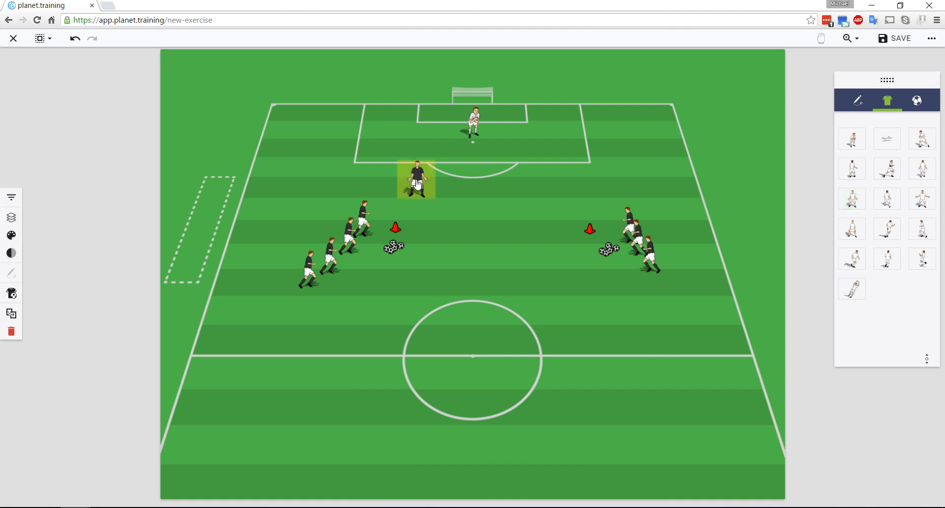
left_click(12, 234)
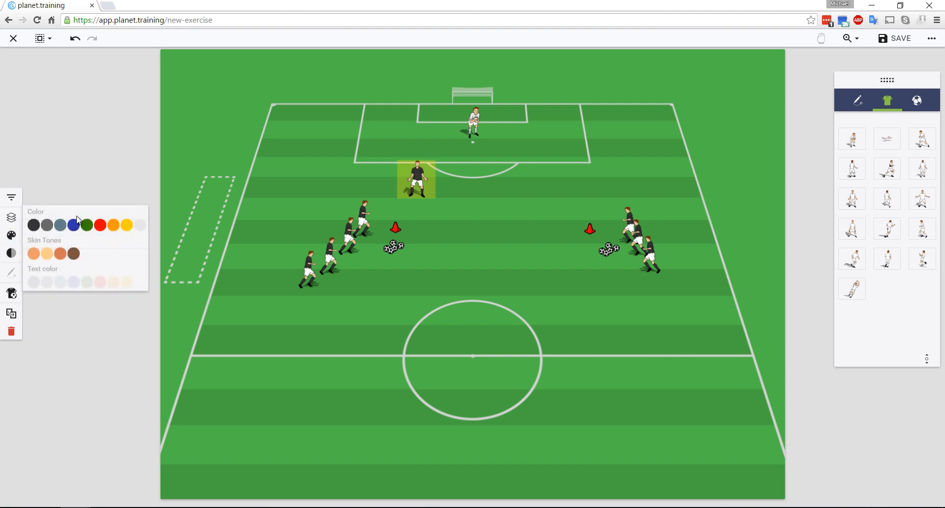
left_click(127, 226)
Duplicate the yellow player to the right of the penalty arc and move both yellow players up to the penalty area's edge.
left_click(12, 314)
left_click_drag(421, 191, 556, 191)
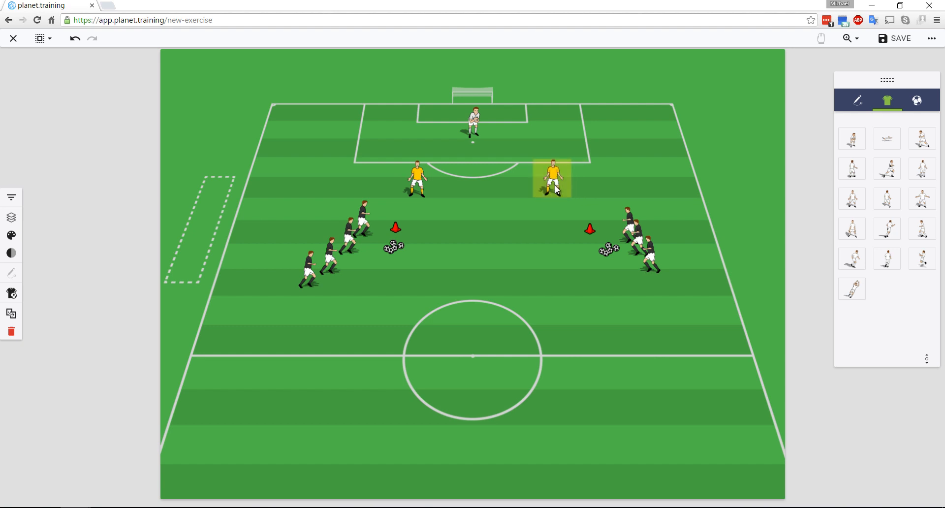
left_click_drag(430, 186, 430, 175)
left_click_drag(554, 189, 557, 181)
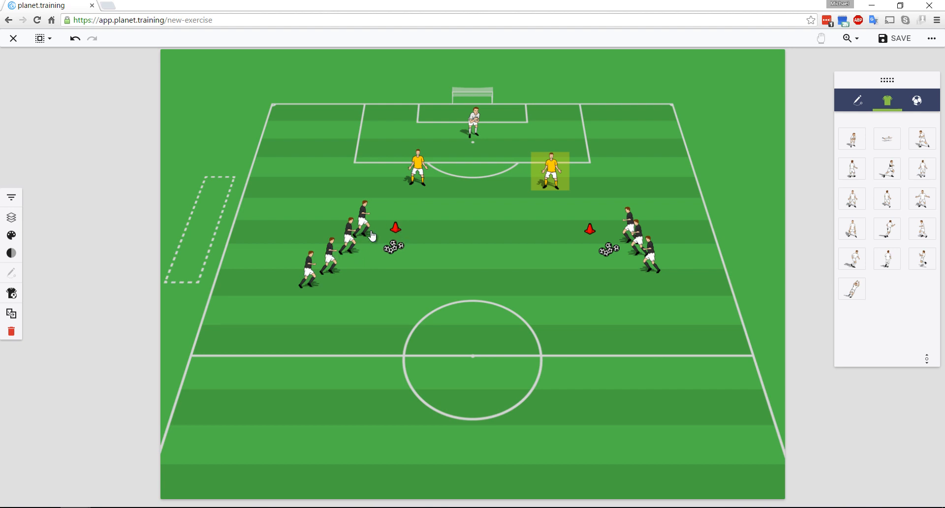
Select all the images on the pitch, enlarge them one step and shrink them back to their previous size.
left_click(312, 275)
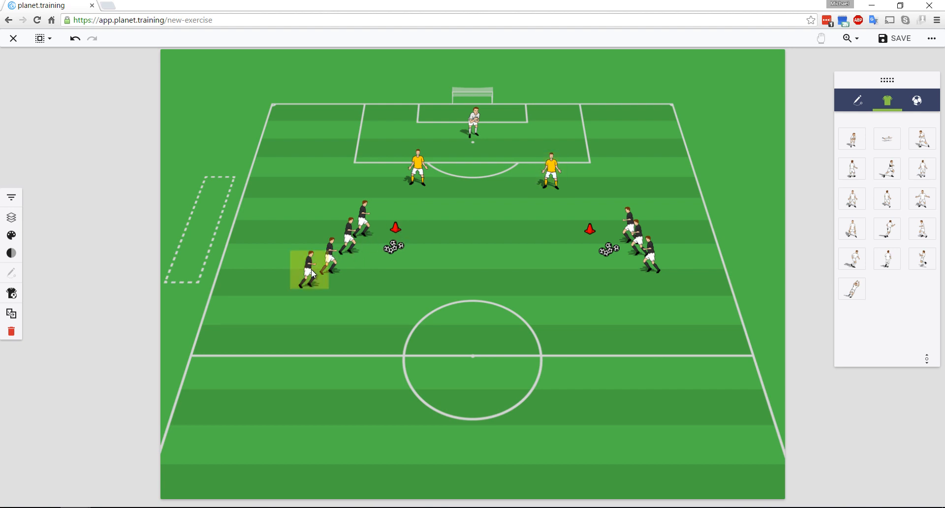
left_click_drag(226, 63, 705, 343)
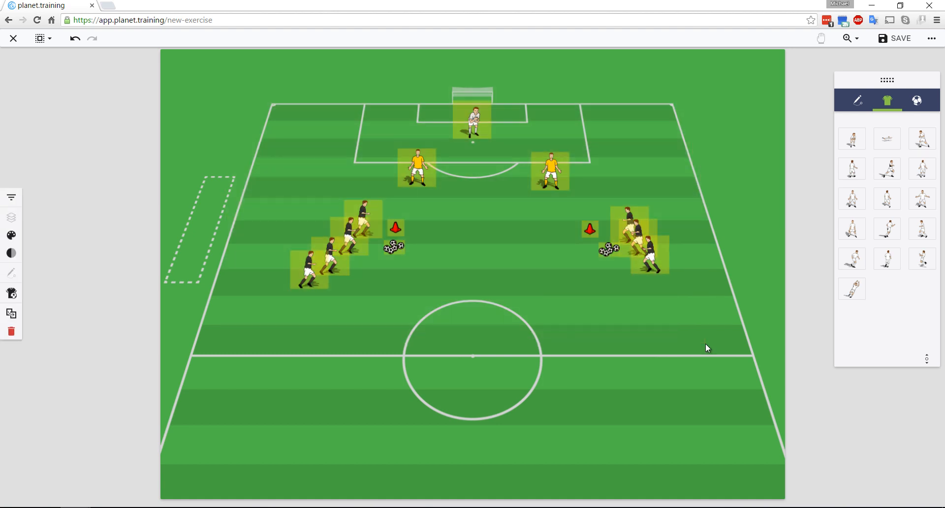
left_click(12, 293)
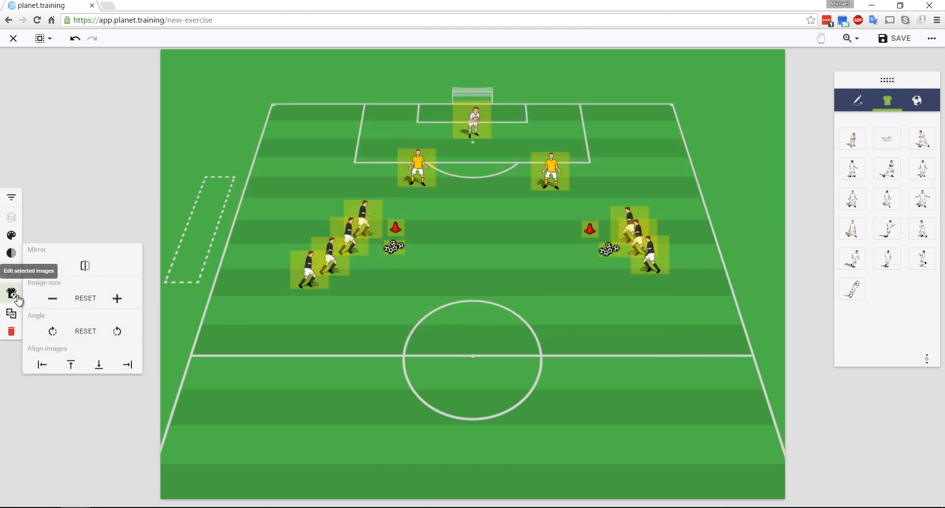
left_click(117, 299)
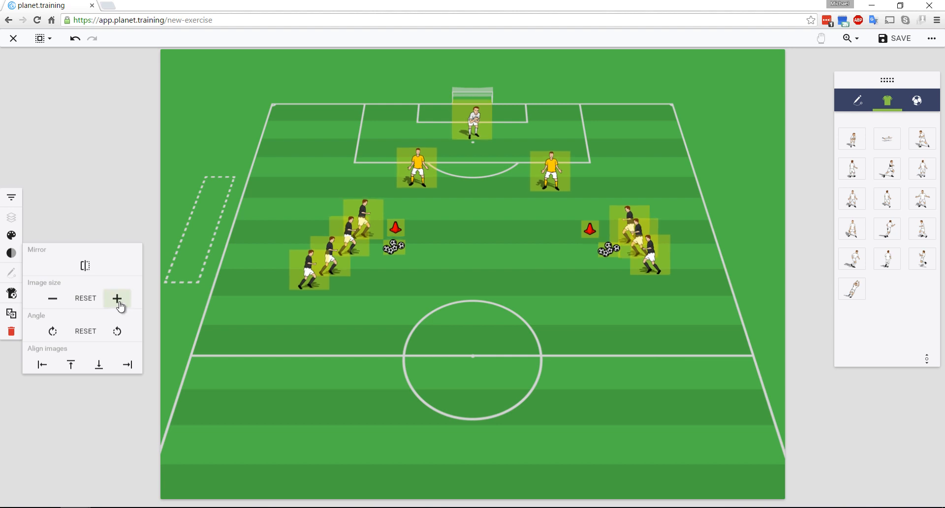
left_click(47, 300)
left_click(47, 300)
left_click(46, 299)
left_click(84, 185)
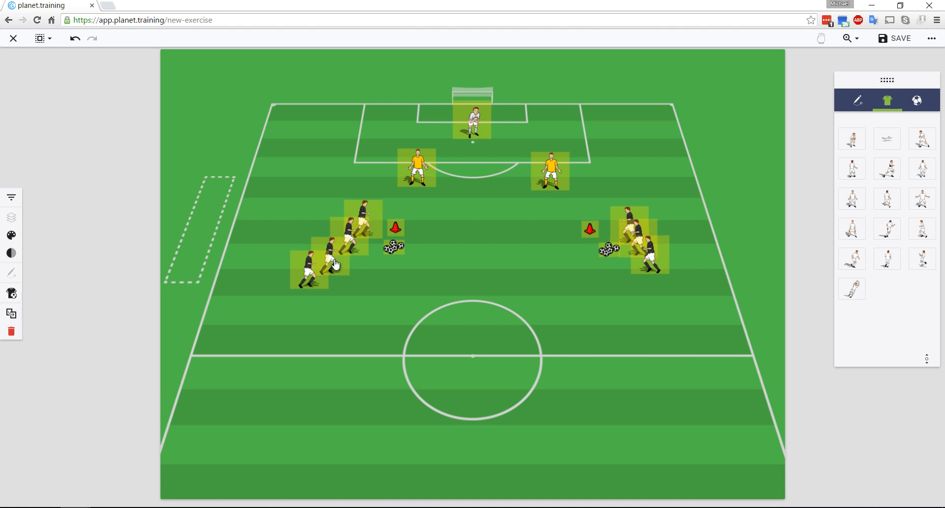
left_click(474, 266)
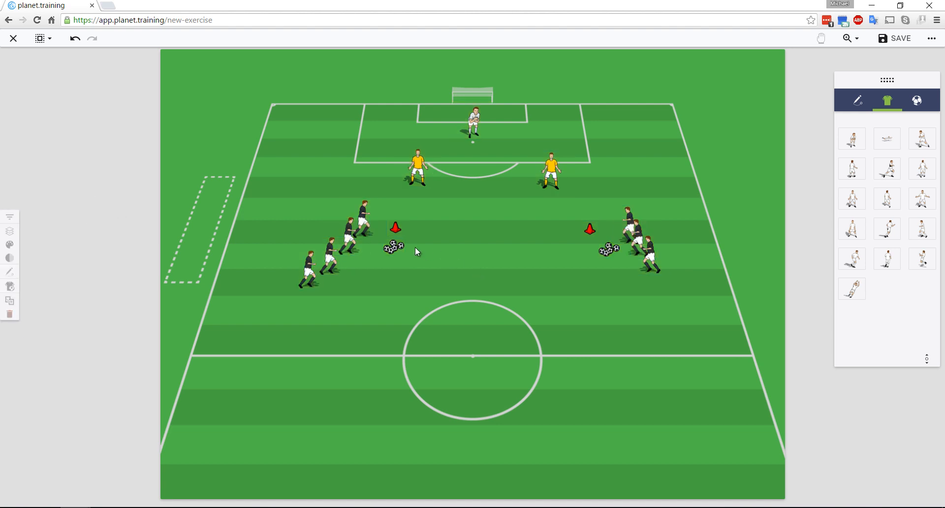
Slightly reduce the overall size of all images on the pitch.
left_click(310, 274)
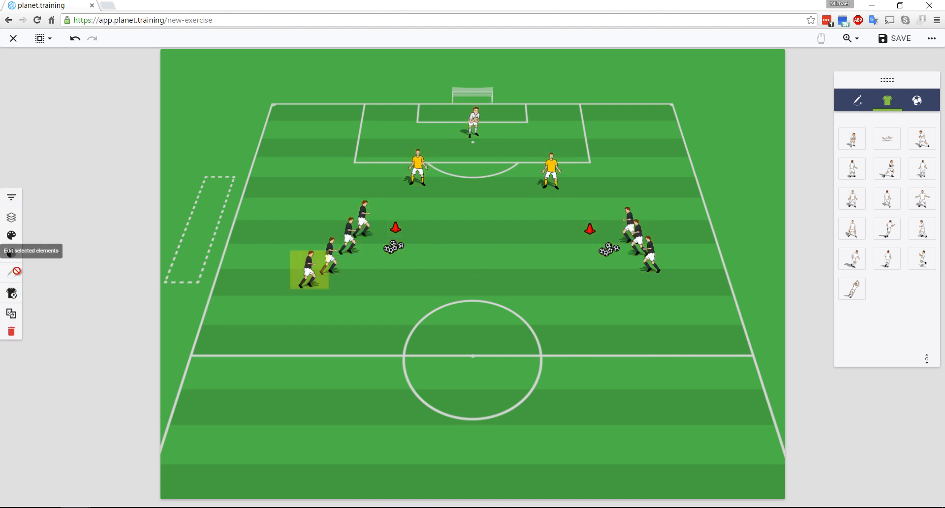
left_click(15, 295)
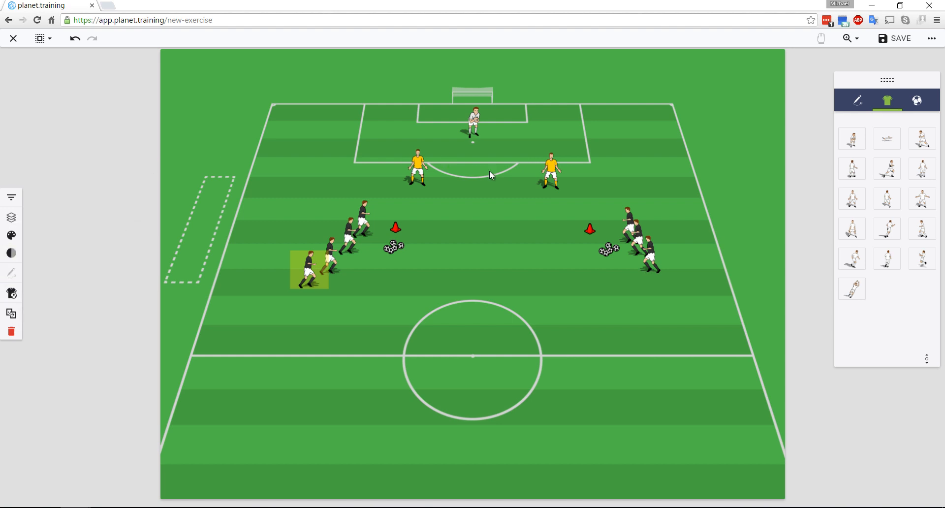
left_click(856, 42)
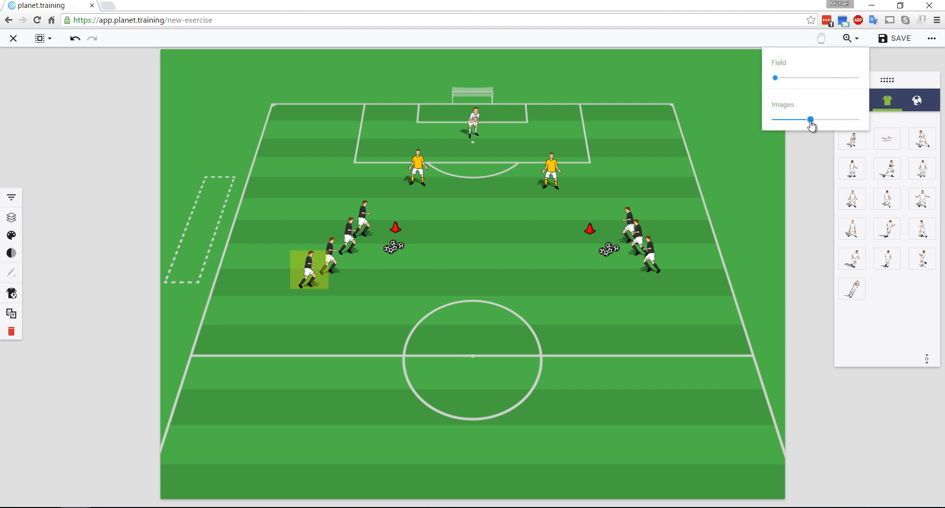
mouse_move(811, 126)
left_mouse_down()
mouse_move(782, 123)
mouse_move(855, 122)
mouse_move(805, 123)
left_mouse_up()
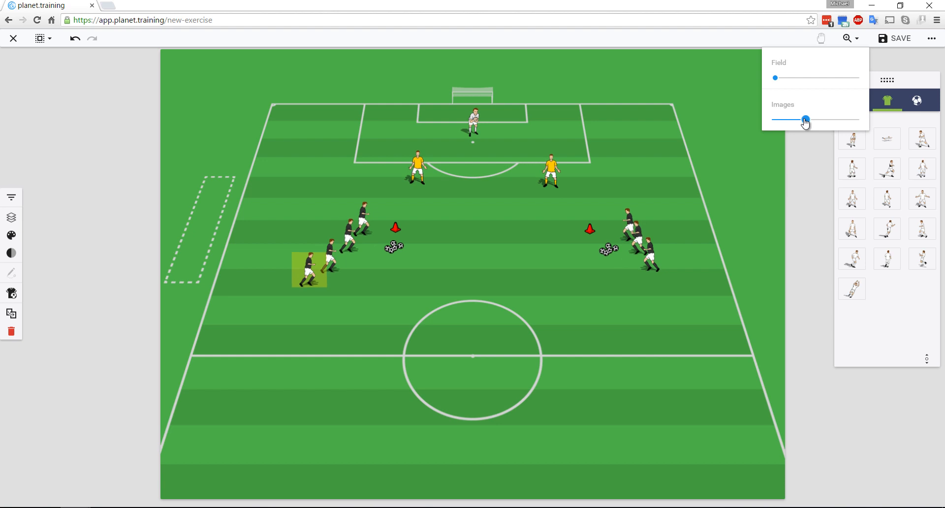
left_click(696, 104)
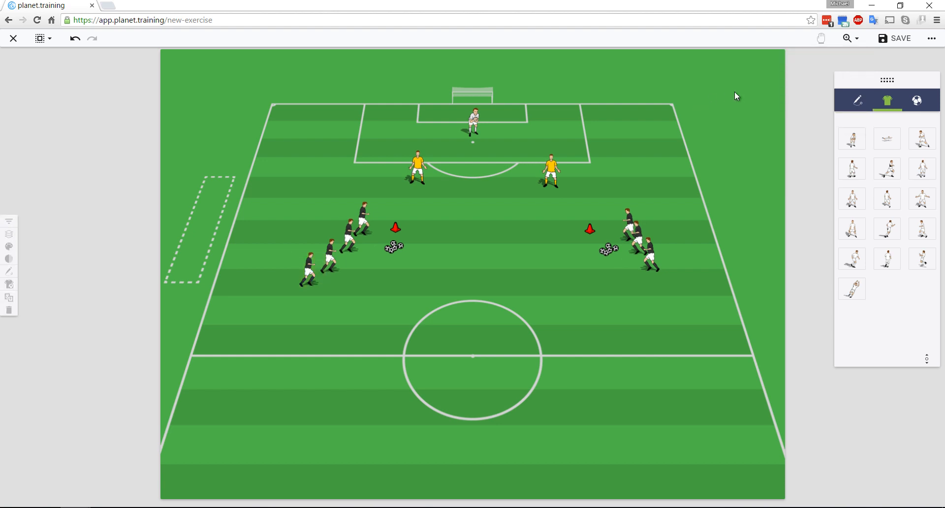
Try the field zoom and return it to the full pitch view.
left_click(856, 44)
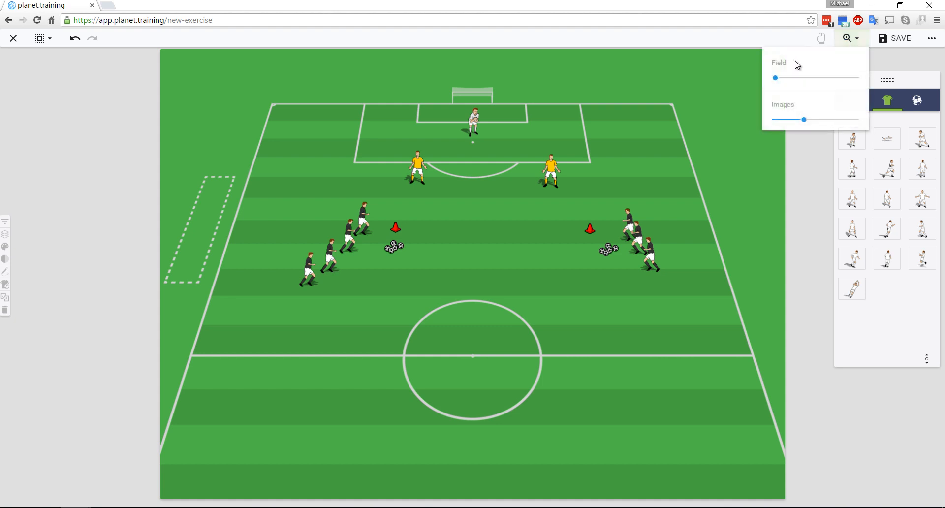
mouse_move(779, 77)
left_mouse_down()
mouse_move(803, 82)
mouse_move(773, 85)
left_mouse_up()
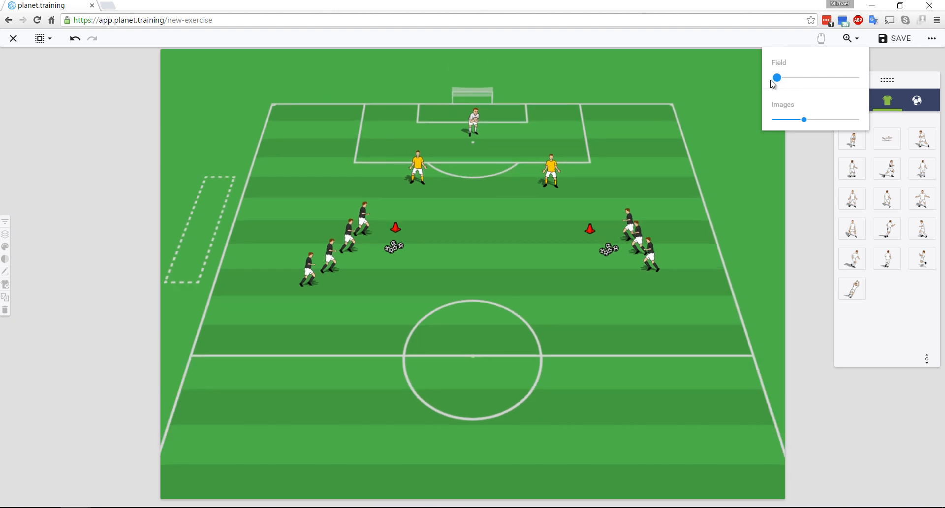
left_click(707, 110)
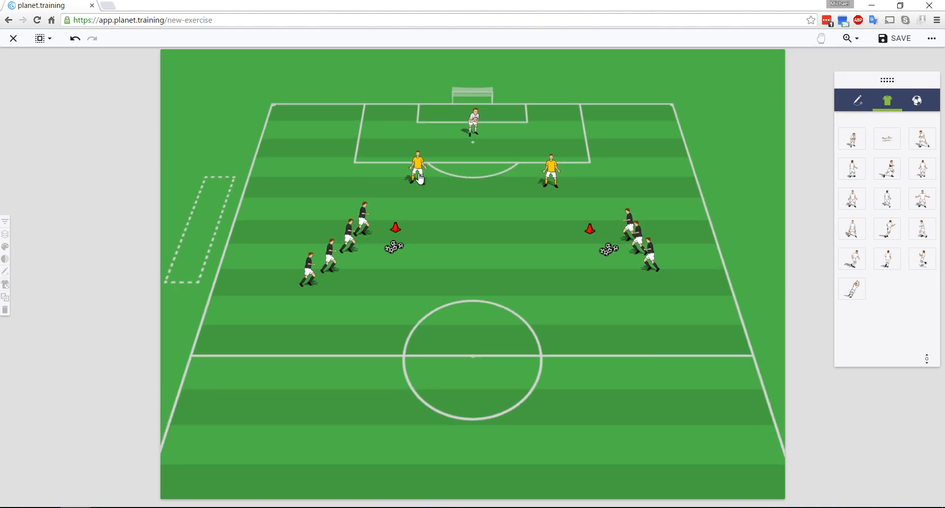
Draw a straight arrow from the left line's first player to the right yellow player and make it dashed.
left_click(856, 102)
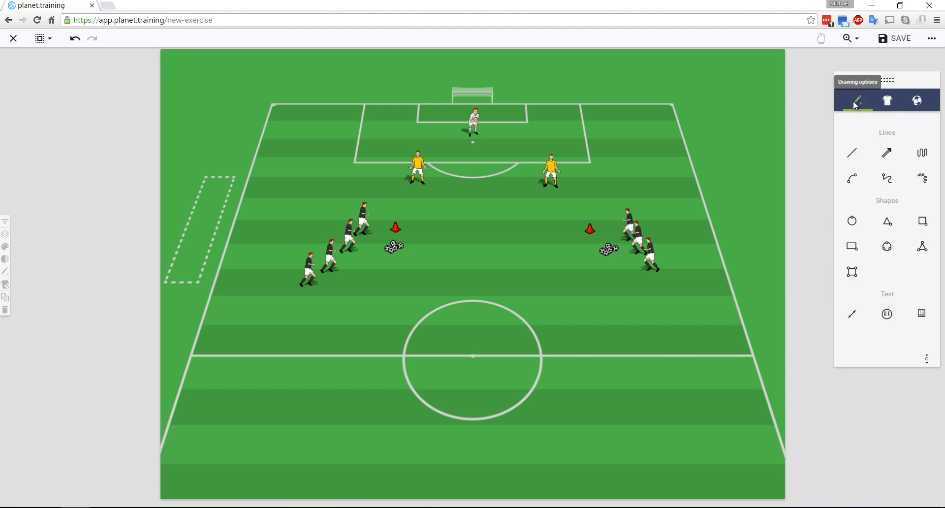
left_click(851, 156)
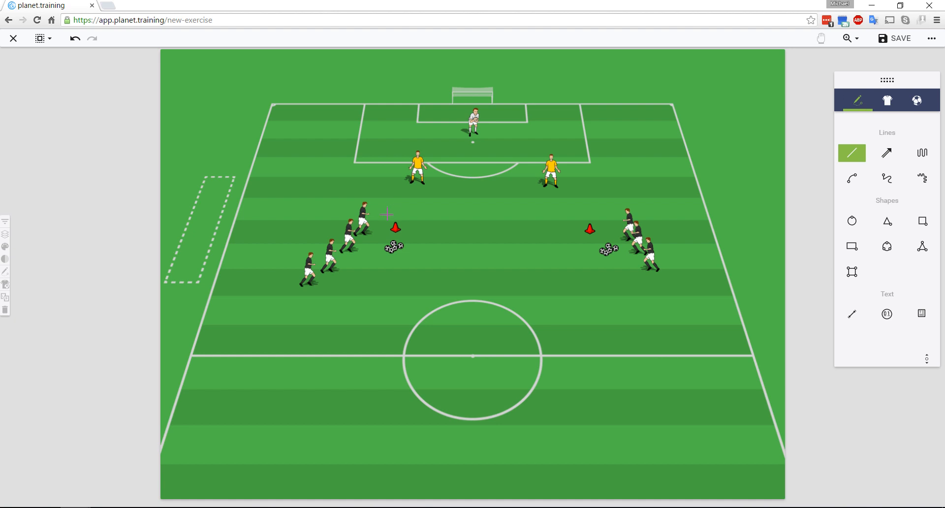
left_click_drag(387, 214, 531, 189)
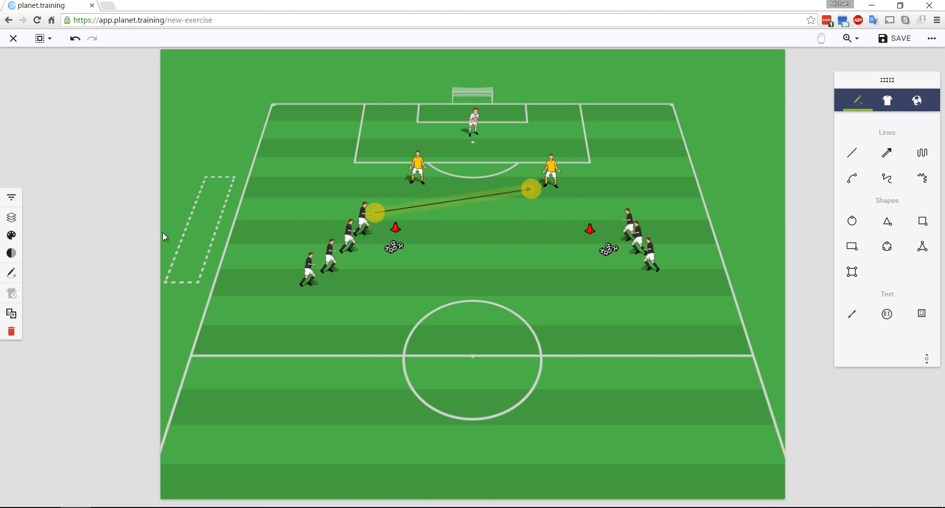
left_click(13, 276)
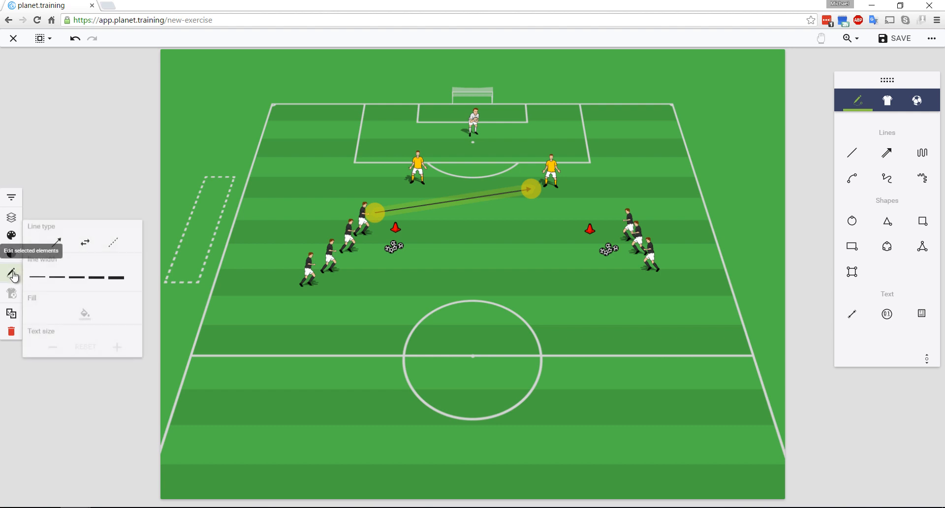
left_click(112, 244)
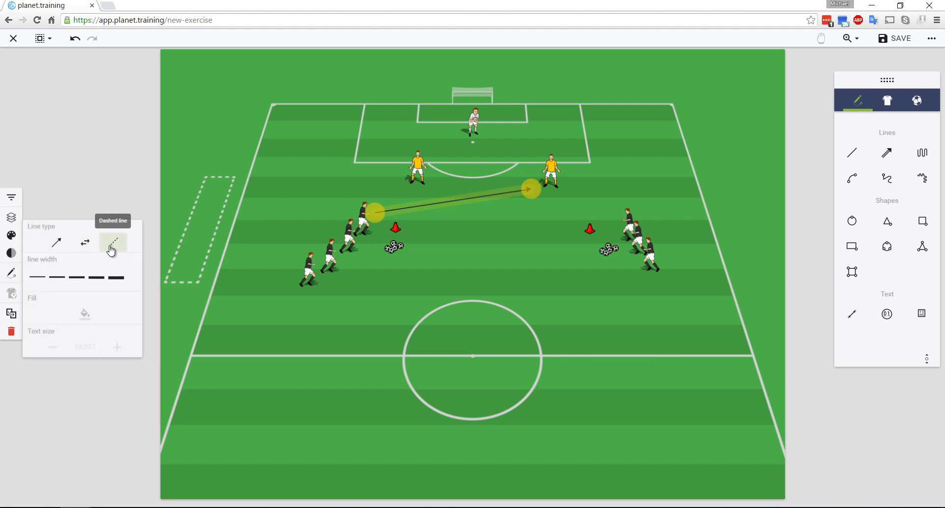
left_click(482, 259)
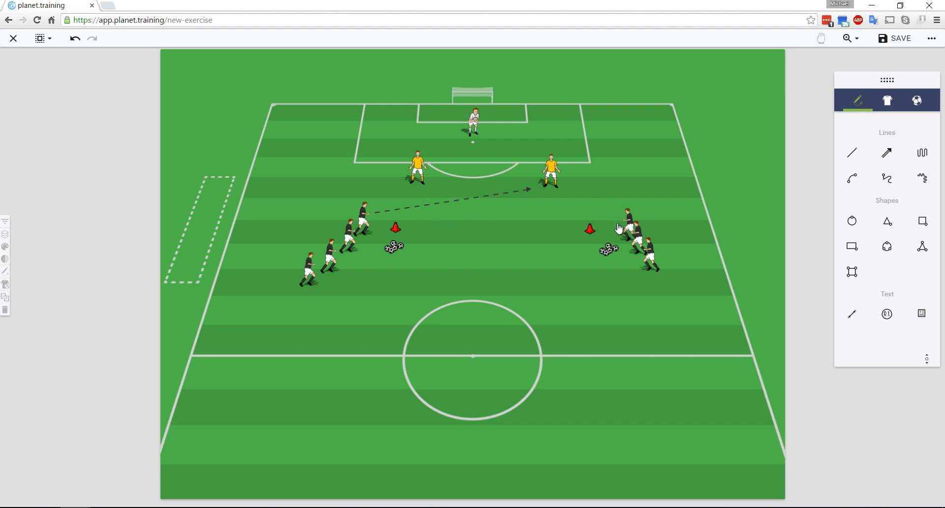
Draw a straight solid arrow from the right line's first player to the right yellow player.
left_click(852, 152)
left_click_drag(596, 216, 557, 193)
left_click(604, 180)
Draw a curved arrow from the left line's rearmost player, bending around the outside of the line to the penalty area's lower-left corner.
left_click(852, 178)
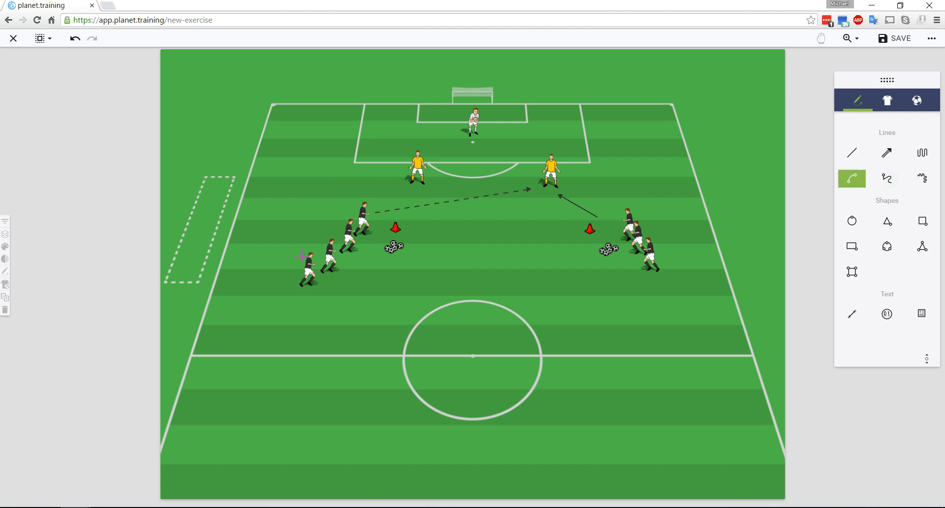
mouse_move(256, 266)
left_mouse_down()
mouse_move(310, 200)
mouse_move(375, 150)
mouse_move(367, 168)
left_mouse_up()
left_click_drag(268, 240, 277, 186)
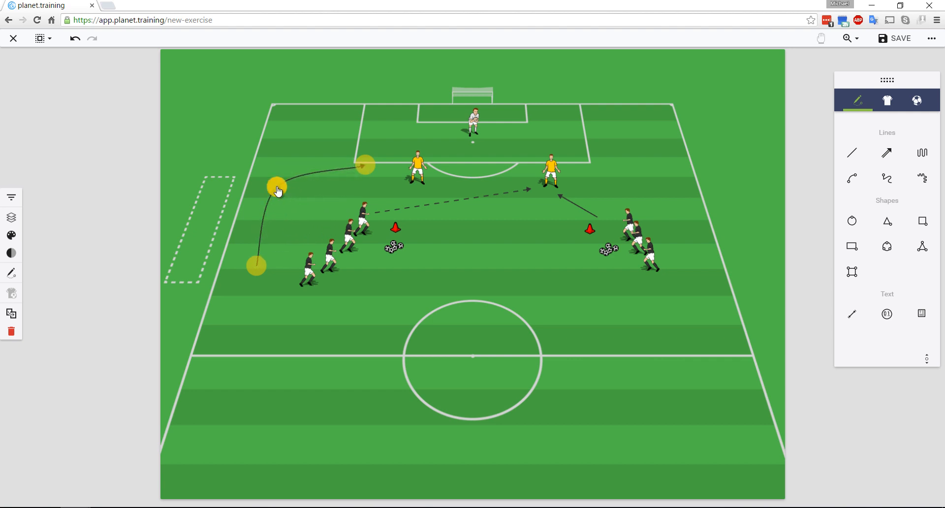
left_click_drag(256, 267, 292, 274)
left_click_drag(276, 185, 291, 199)
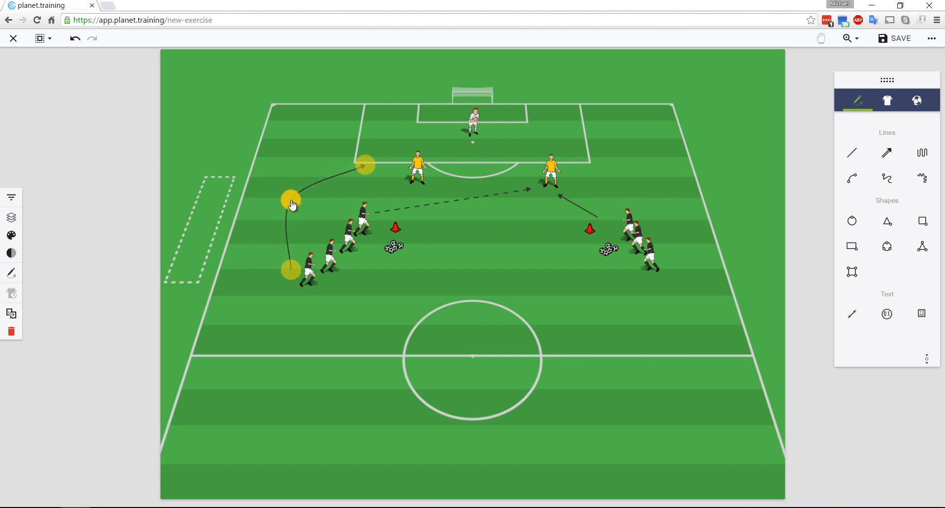
left_click(265, 271)
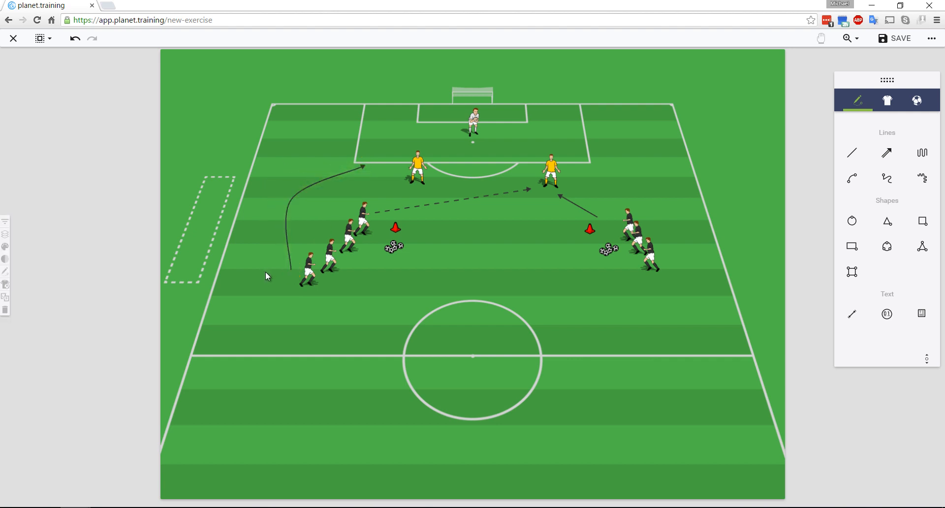
Draw a wavy Run with ball arrow from the right line's rearmost player up the outside to the level of the penalty area's lower edge.
left_click(885, 156)
left_click(922, 158)
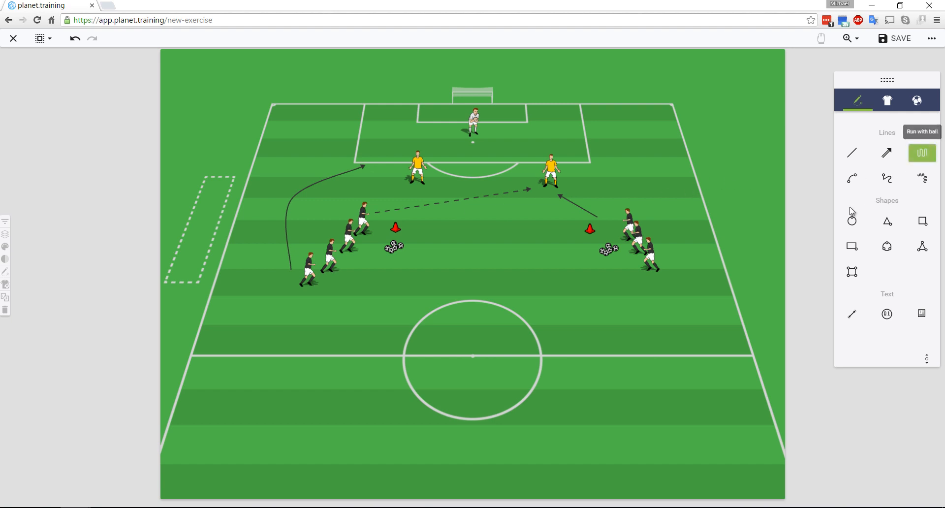
left_click_drag(664, 255, 658, 160)
left_click(679, 226)
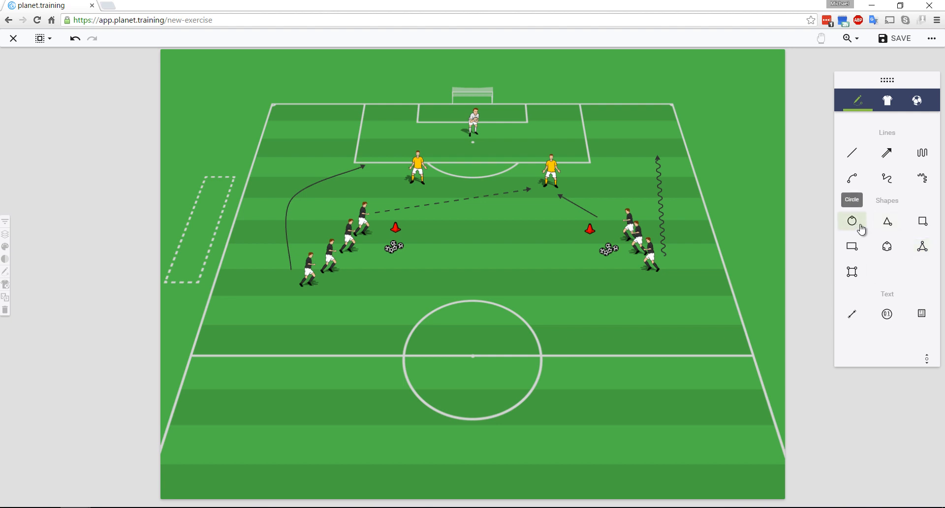
Draw a rounded three-point shape over the penalty arc between the two yellow players and colour it red.
left_click(885, 249)
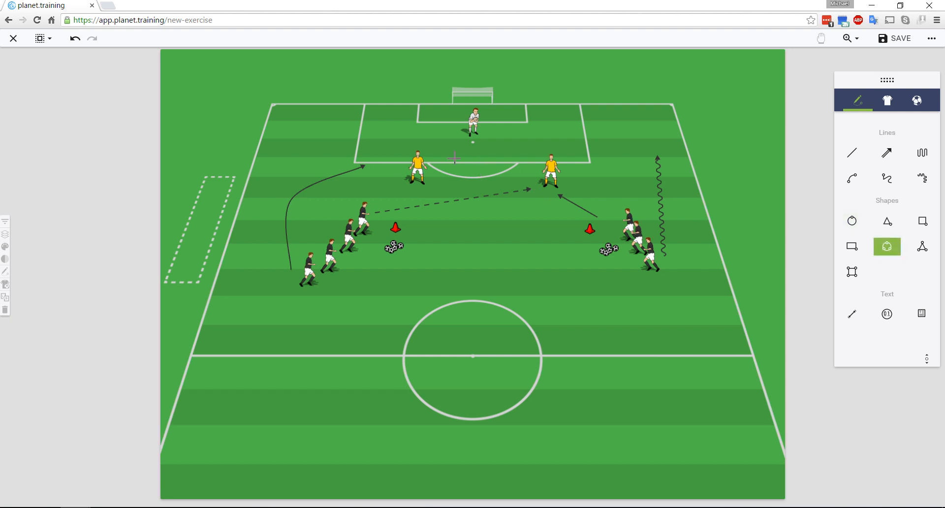
left_click_drag(465, 160, 499, 184)
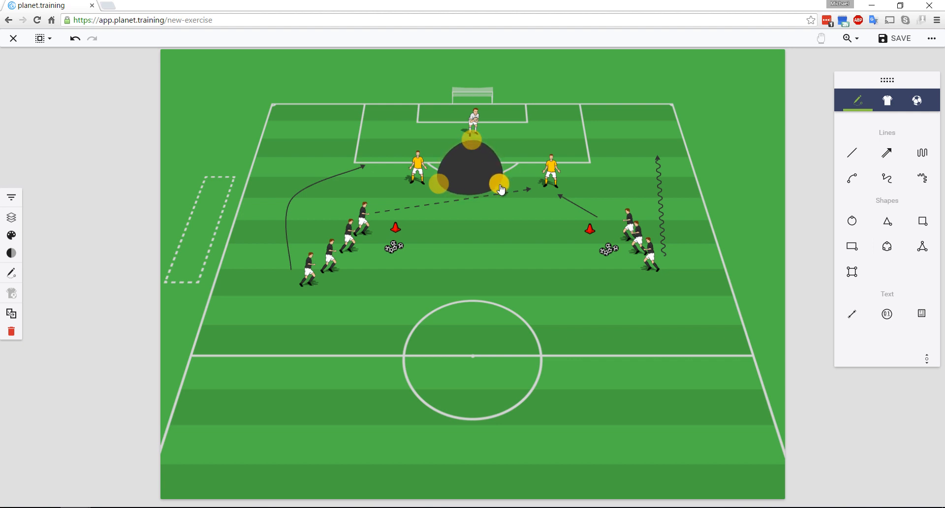
left_click(12, 235)
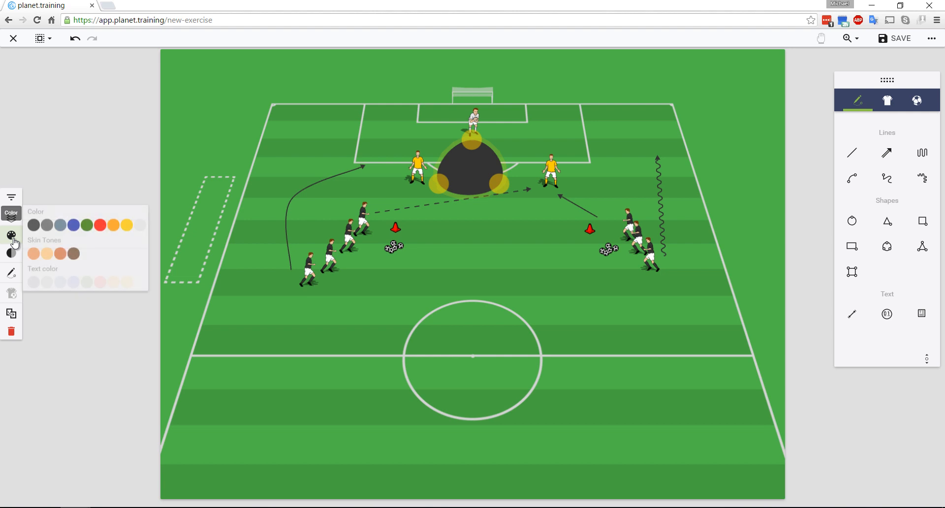
left_click(96, 230)
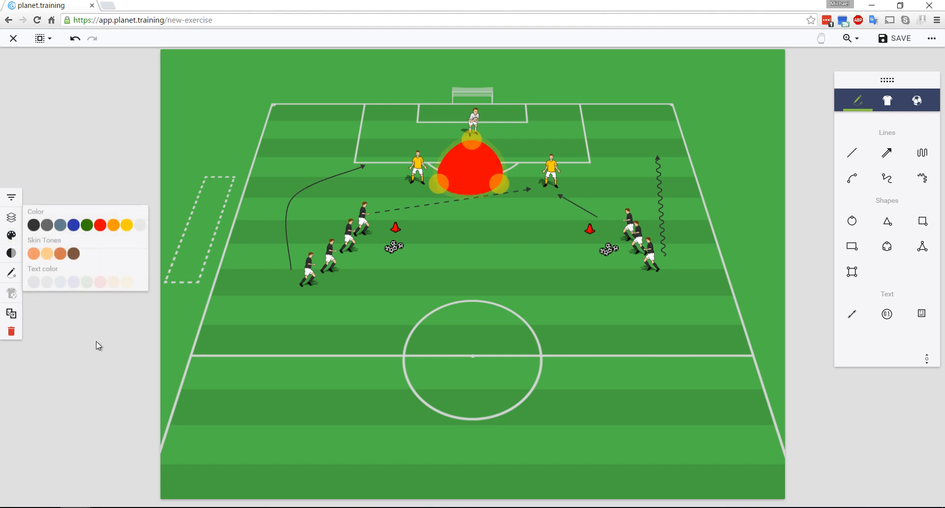
Lower the red shape's opacity until it is semi-transparent, then deselect it.
left_click(17, 256)
left_click(51, 274)
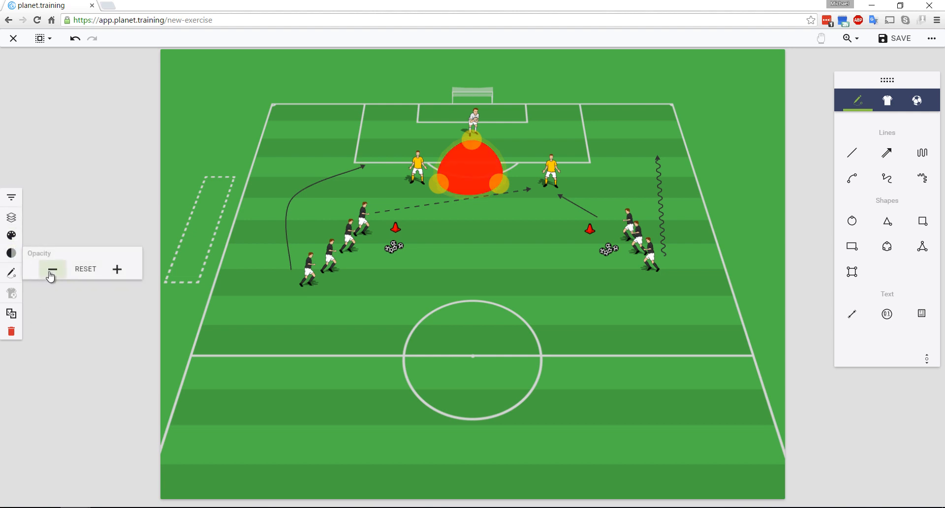
left_click(51, 275)
left_click(51, 274)
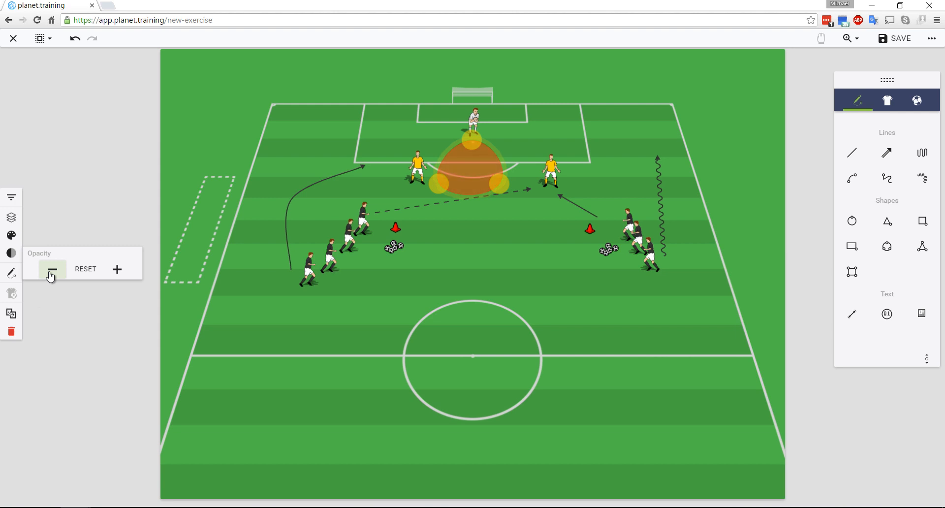
left_click(544, 301)
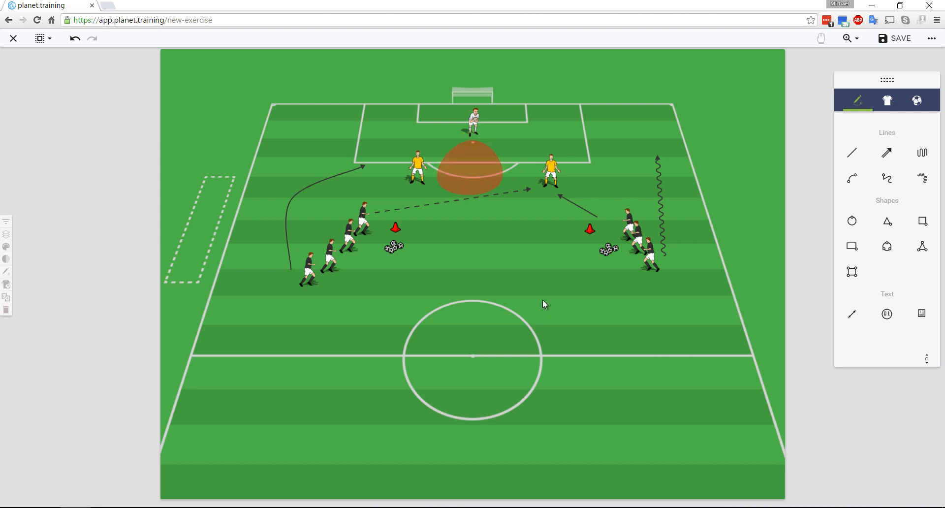
Move the red shape onto the left yellow player and narrow it to fit around him.
left_click(477, 176)
left_click_drag(477, 176, 400, 187)
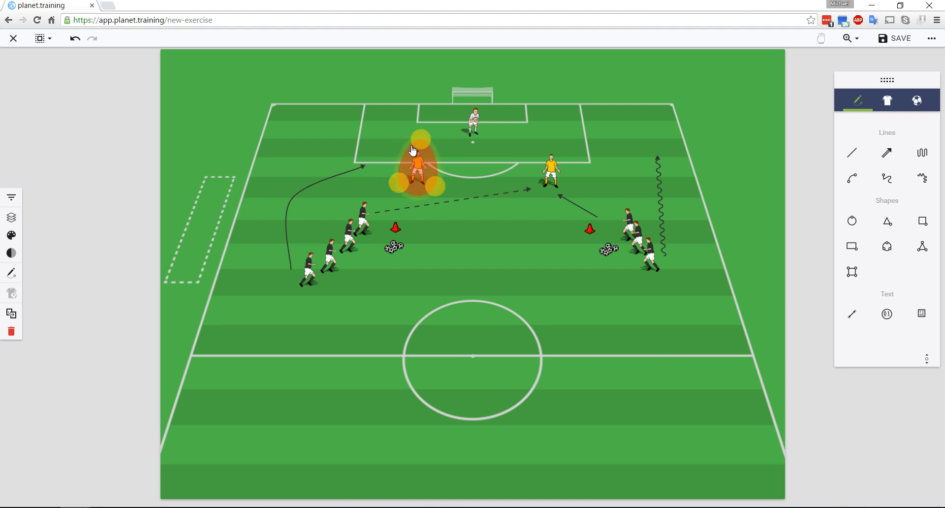
left_click_drag(421, 140, 420, 142)
left_click(530, 276)
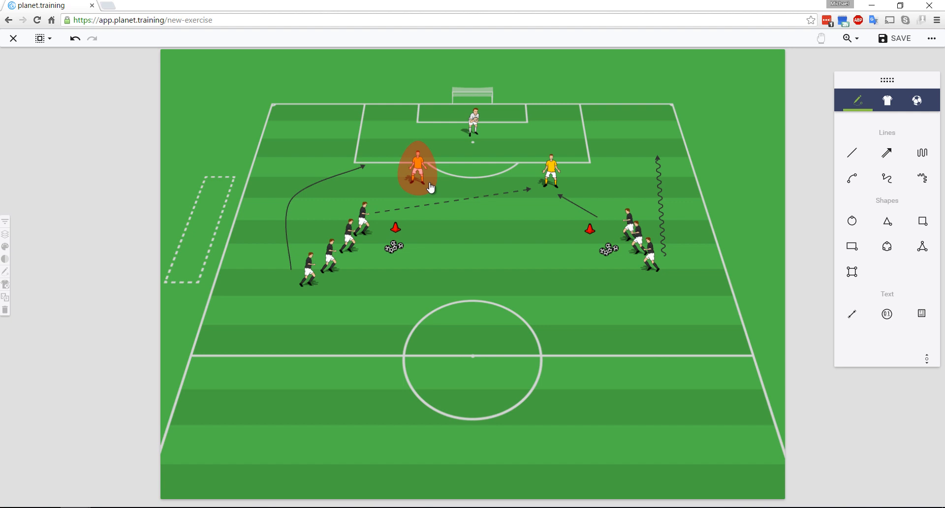
Send the red shape behind the left yellow player.
left_click(430, 188)
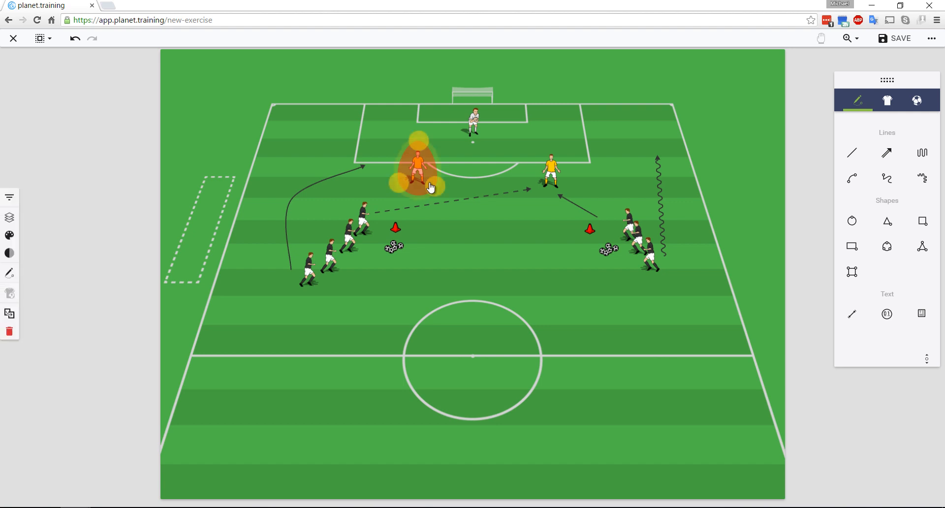
left_click(12, 223)
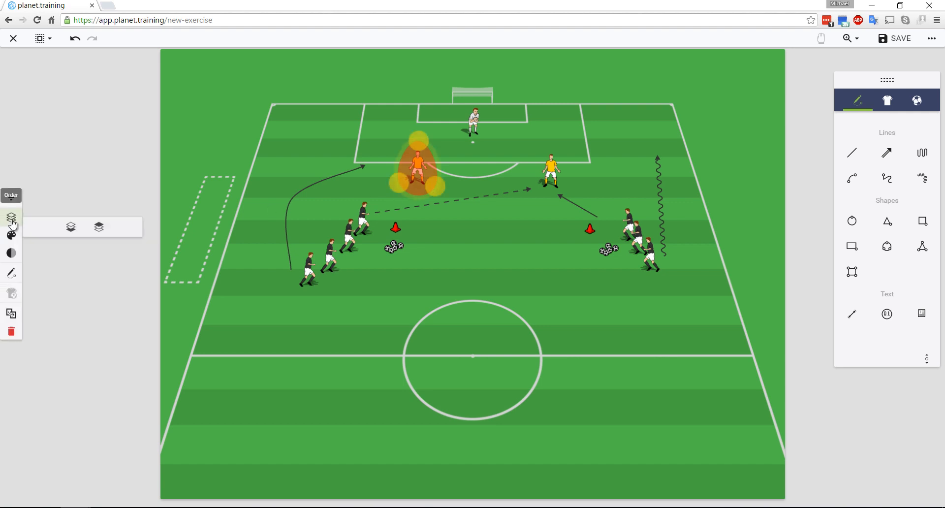
left_click(73, 232)
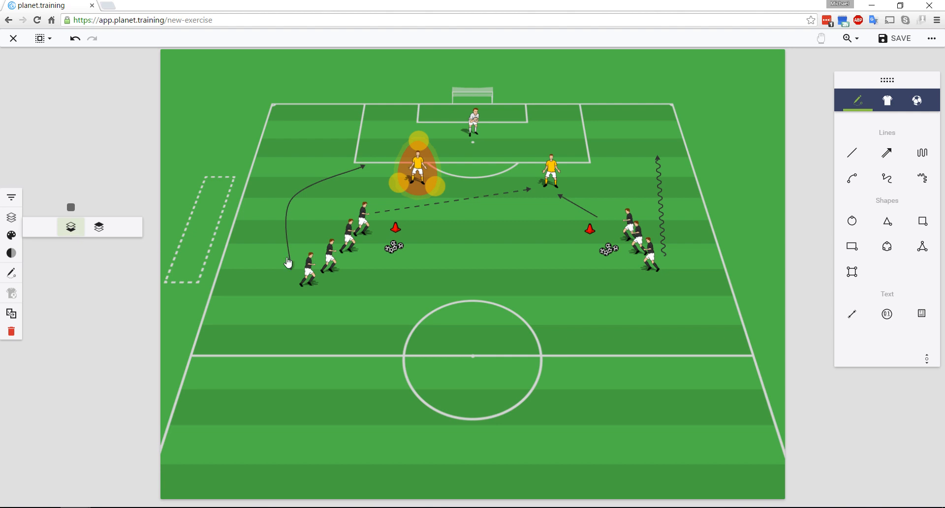
left_click(506, 252)
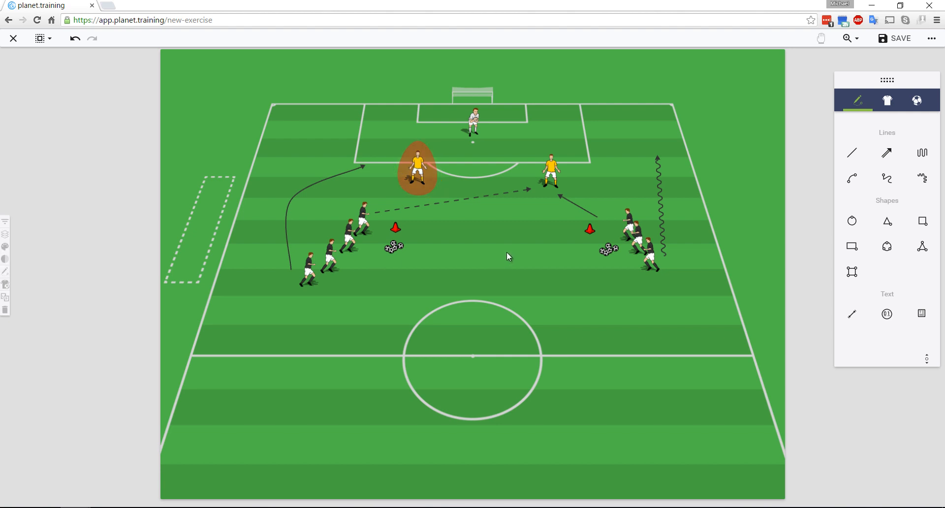
Reshape the red area by its three corner points into a wider zone surrounding the left yellow player.
left_click(437, 173)
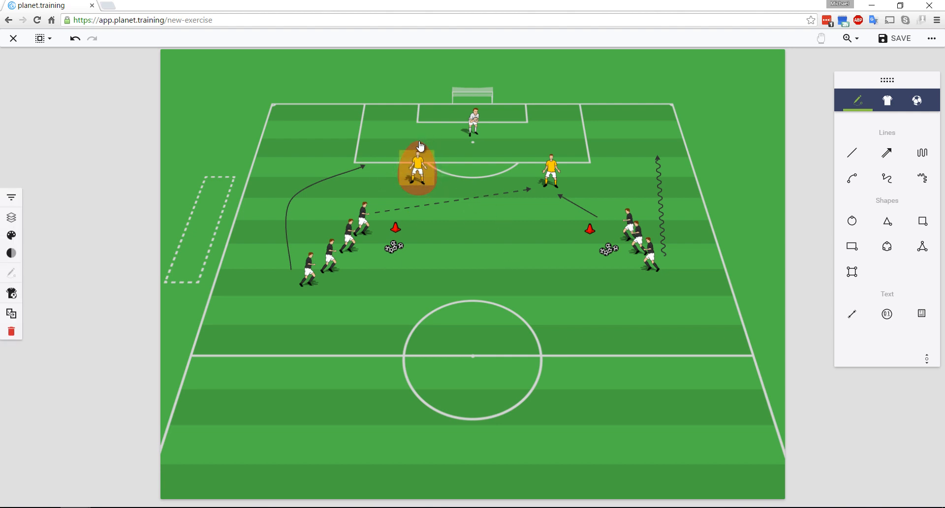
left_click_drag(420, 146, 431, 130)
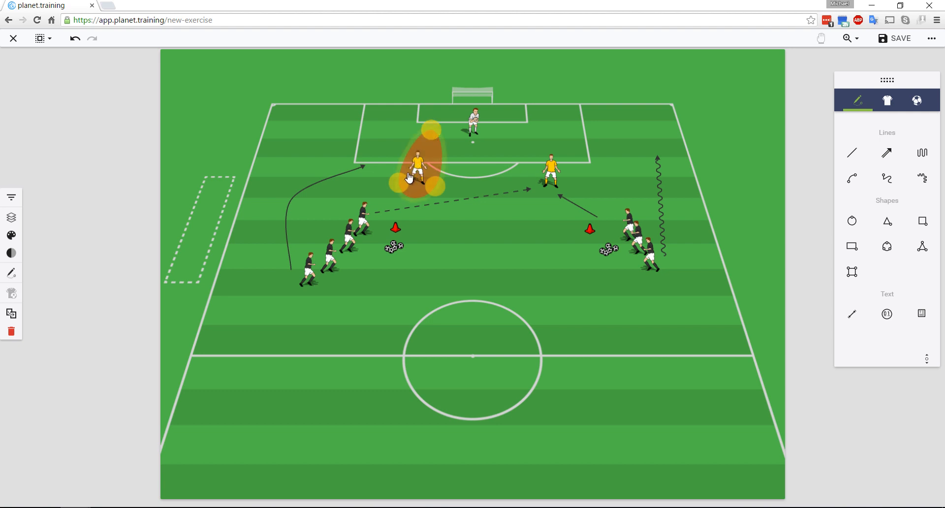
left_click_drag(399, 183, 450, 191)
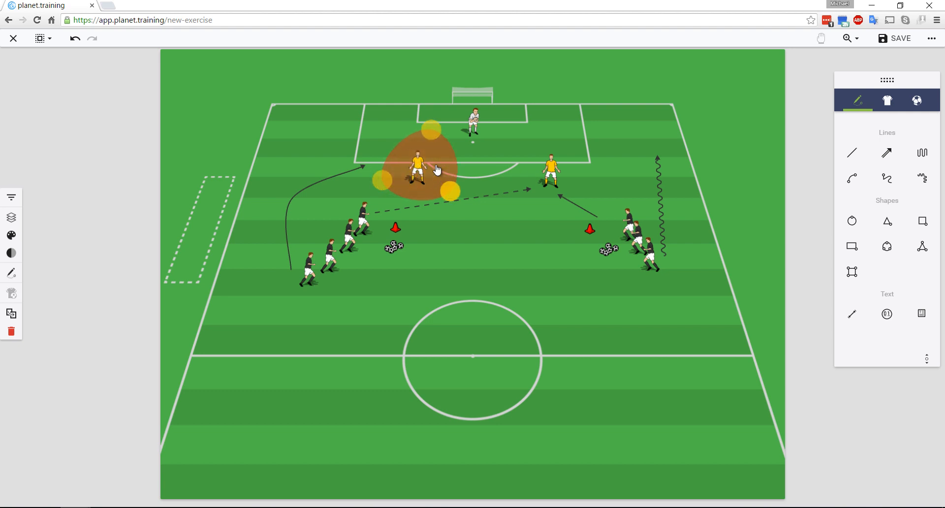
left_click_drag(431, 132, 417, 138)
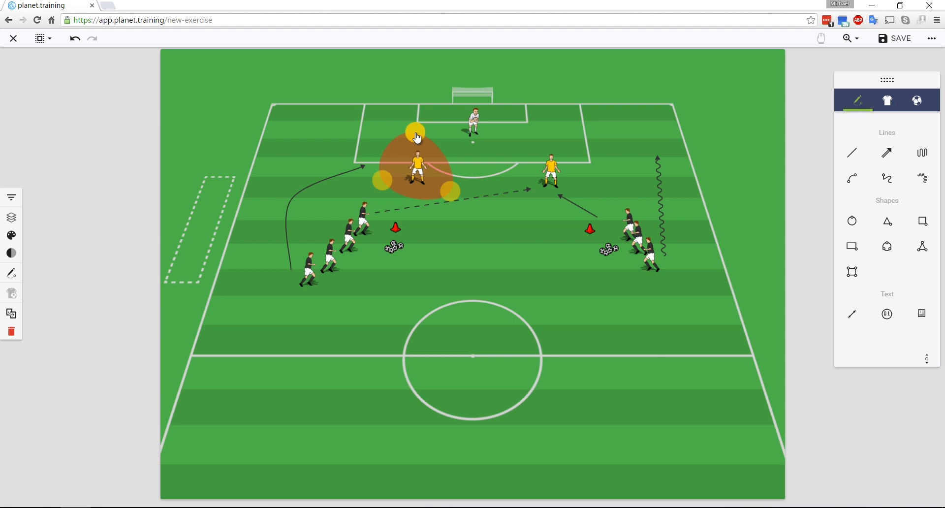
left_click(353, 129)
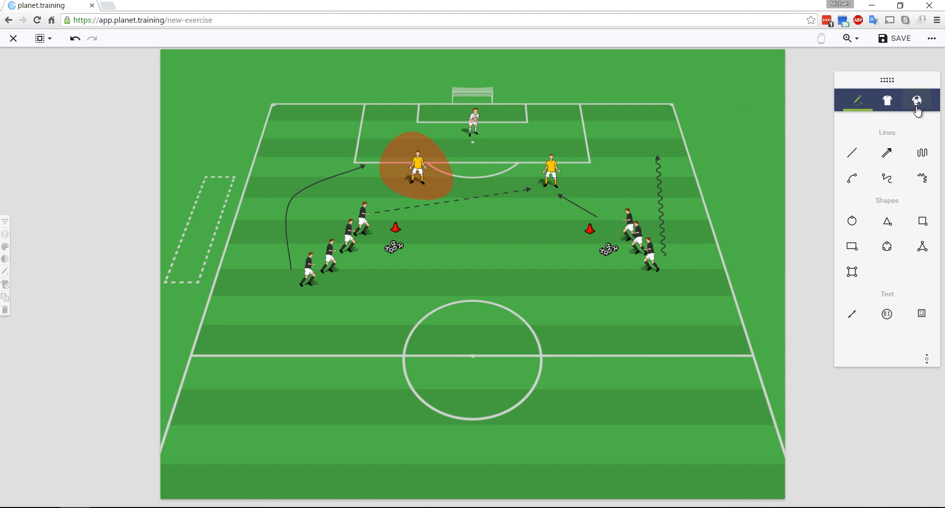
Place a round number marker just below the right line's rearmost player and change its text to MF.
left_click(887, 315)
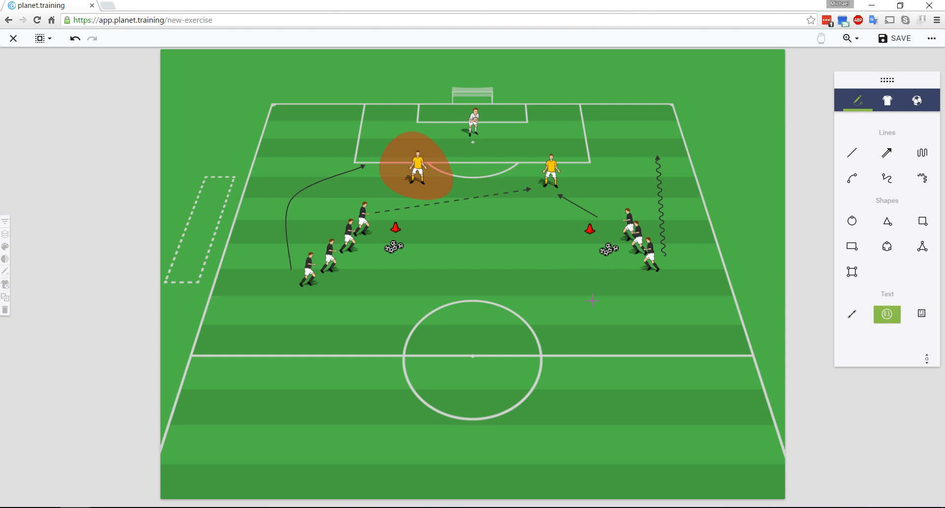
left_click(658, 291)
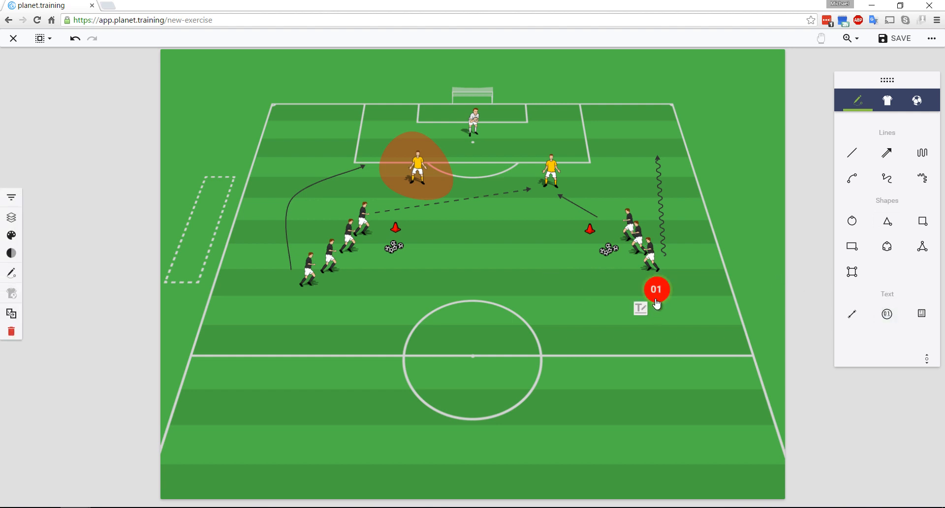
left_click(643, 313)
left_click_drag(661, 327, 650, 328)
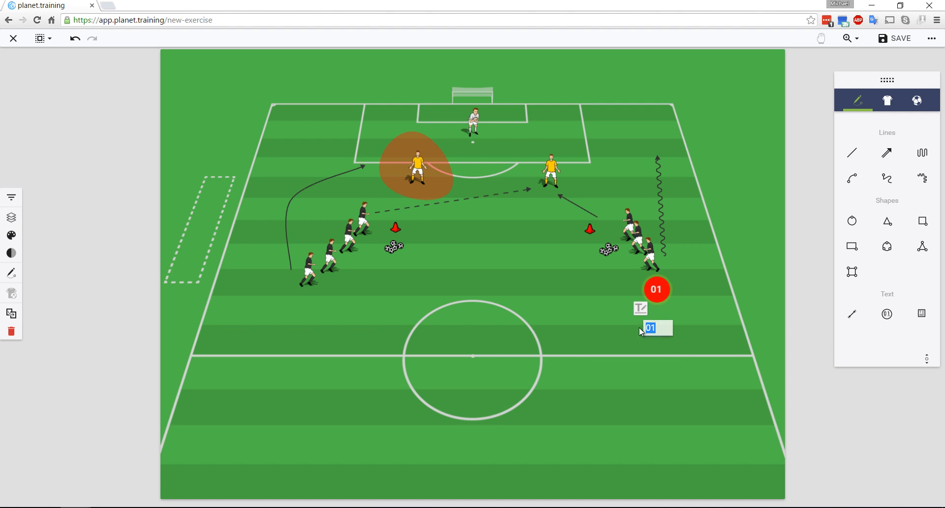
type("MF")
left_click(716, 319)
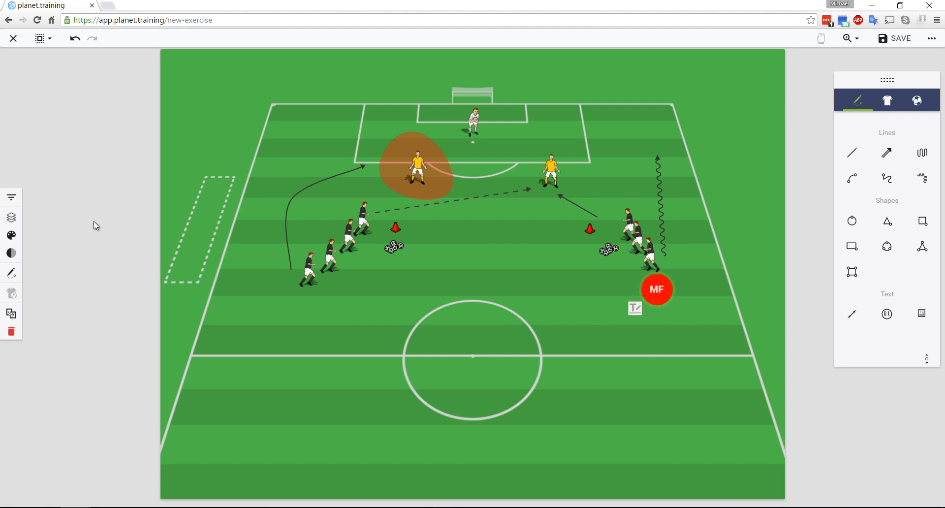
Change the MF marker's fill colour to black and deselect it.
left_click(12, 235)
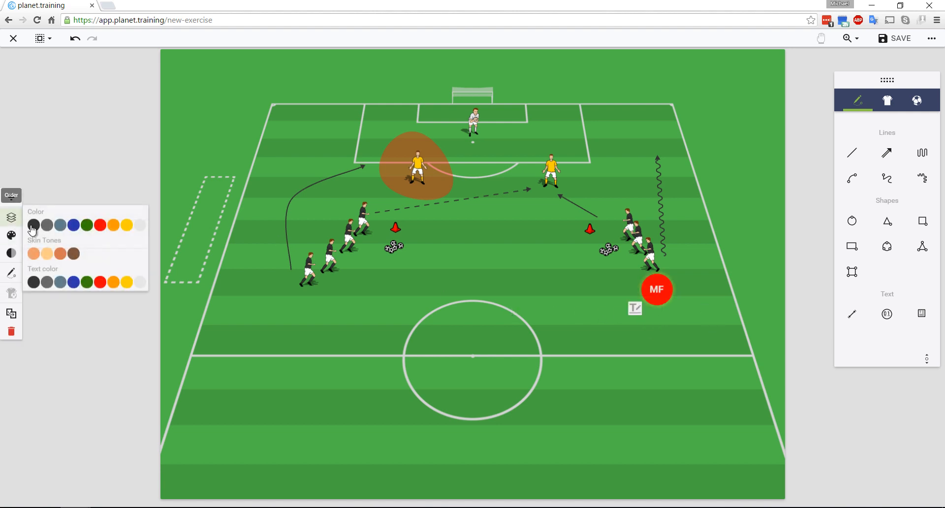
left_click(34, 225)
left_click(688, 328)
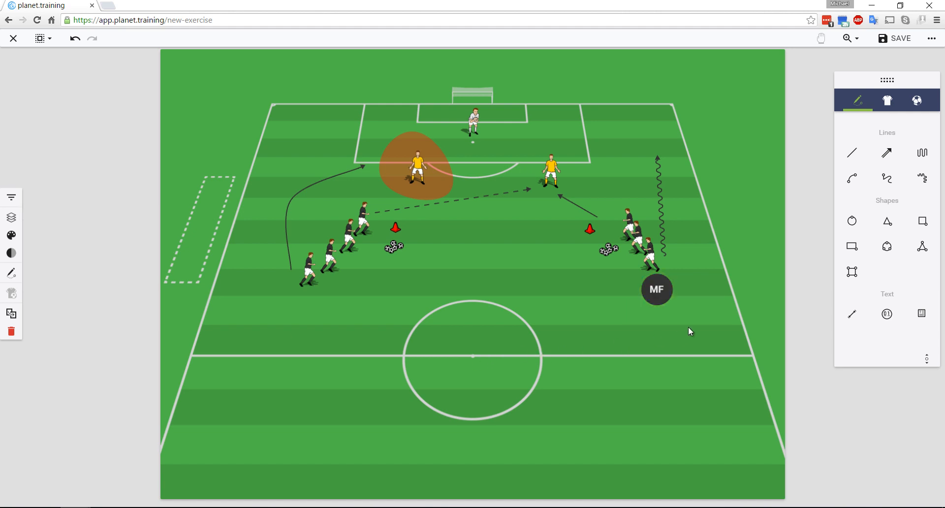
left_click(654, 308)
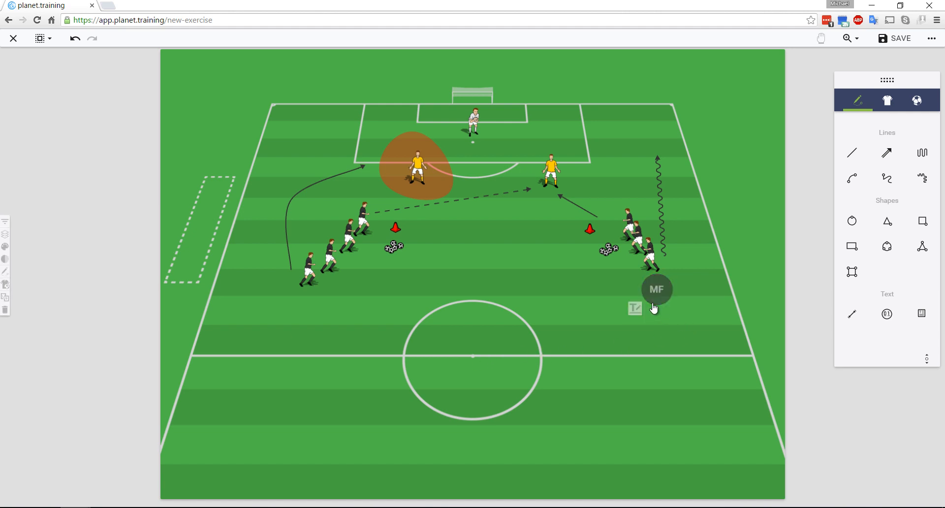
left_click(699, 328)
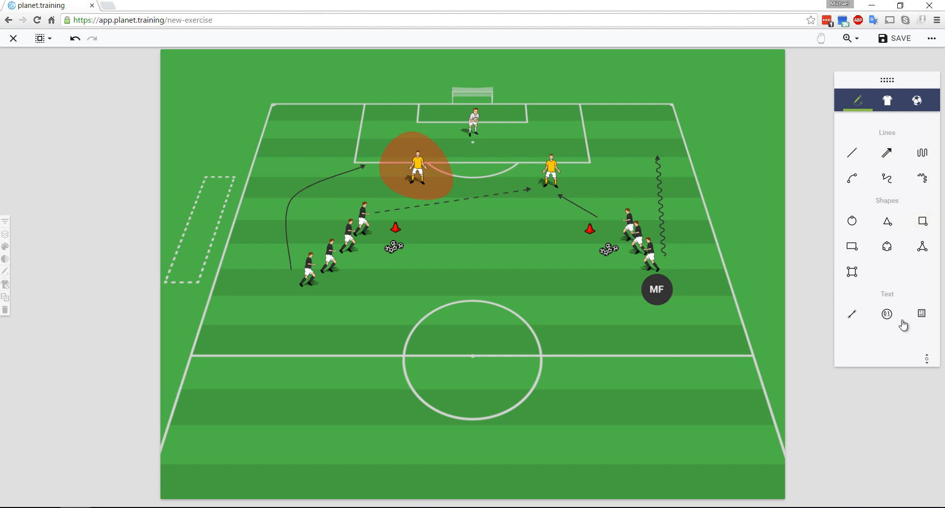
Add a text field near the goal reading "This is just a test of a text box to see how it works on a diagram".
left_click(924, 322)
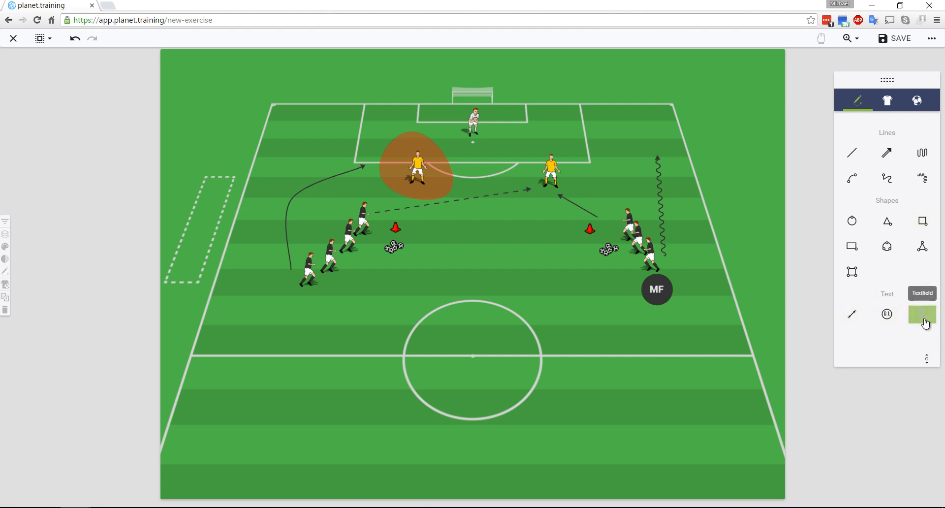
left_click(536, 72)
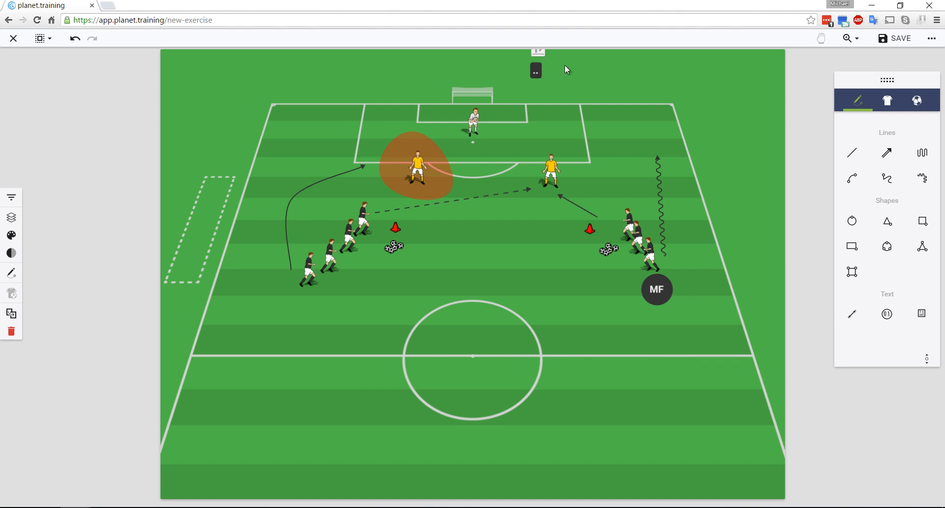
left_click(540, 54)
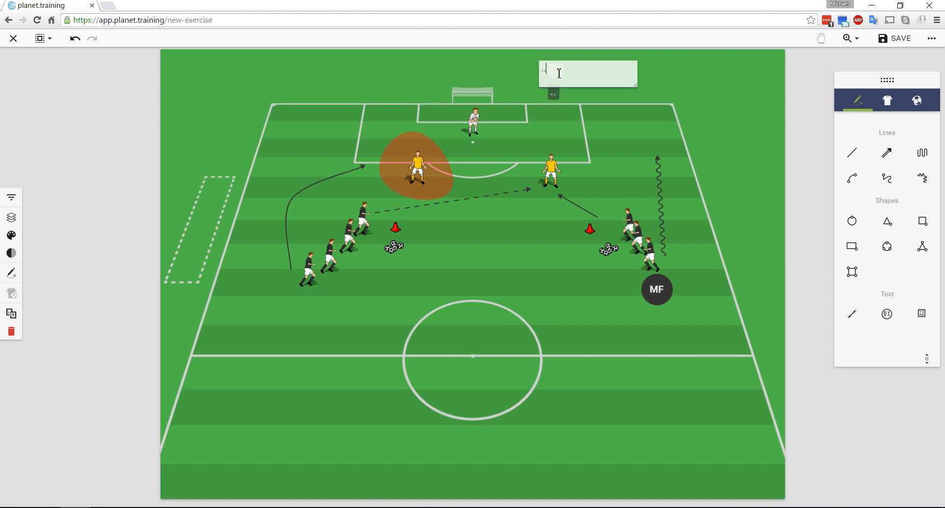
type("This is")
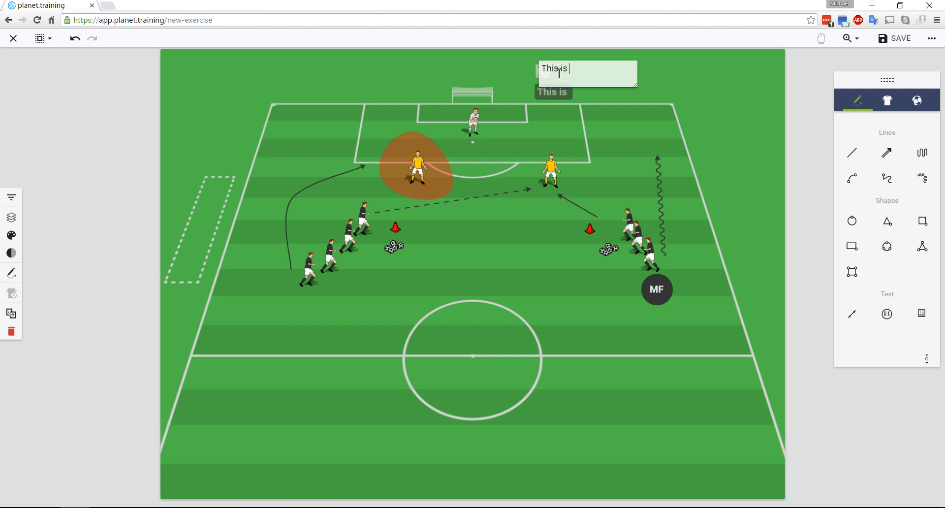
type(" just a test of")
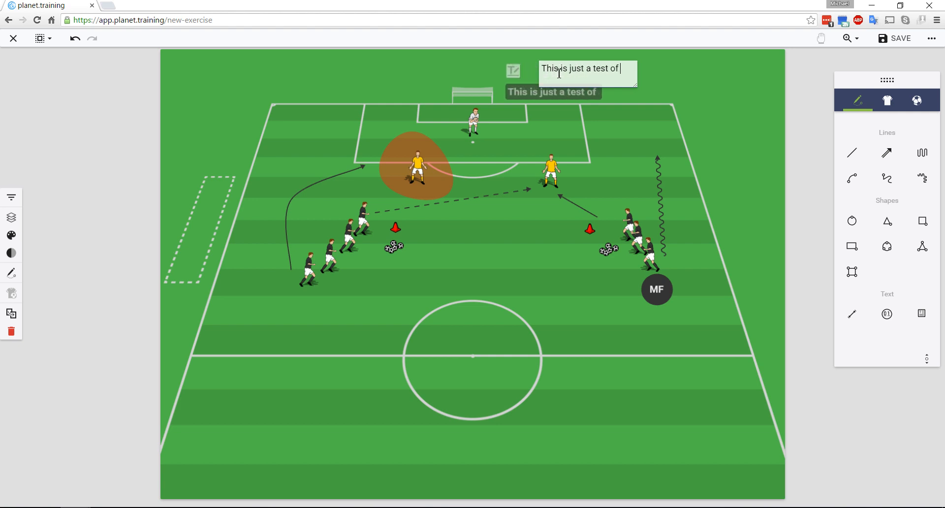
type(" a text bo")
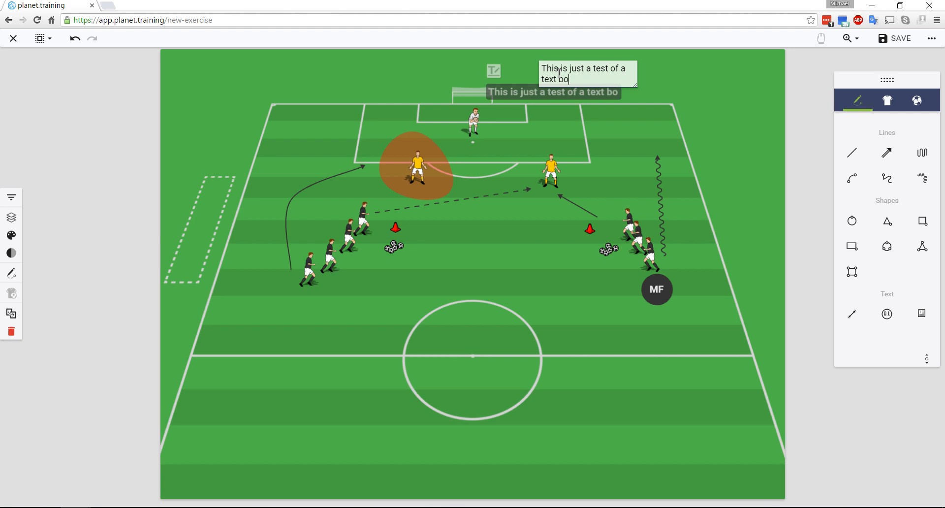
type("x to see h")
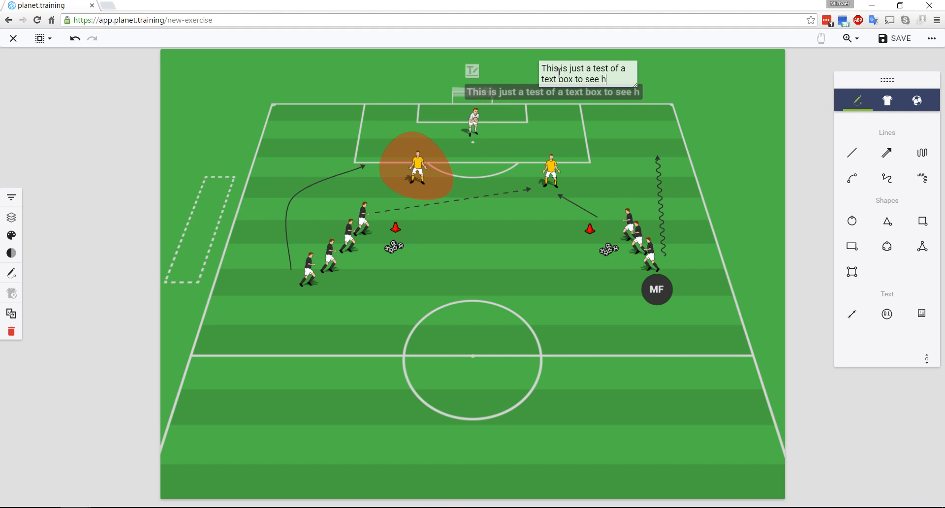
type("ow ti")
key("BackSpace")
key("BackSpace")
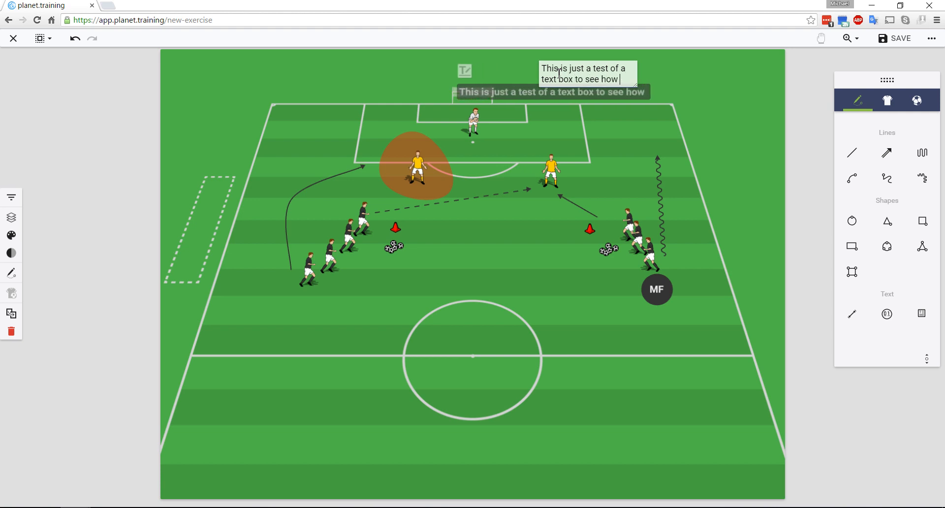
type("it works on a diagram")
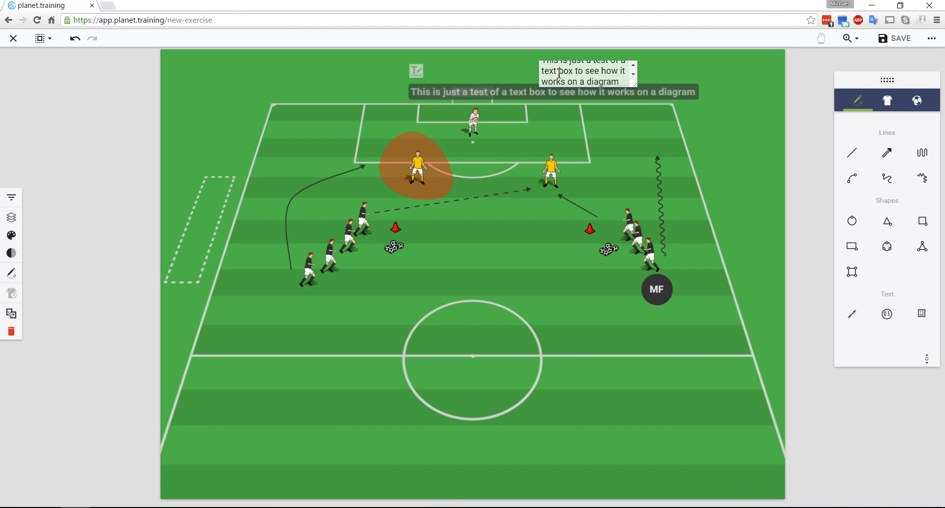
Move the text label above the penalty area and split it into three lines, breaking after "test of a" and "see how it".
left_click_drag(699, 133, 594, 84)
left_click(719, 118)
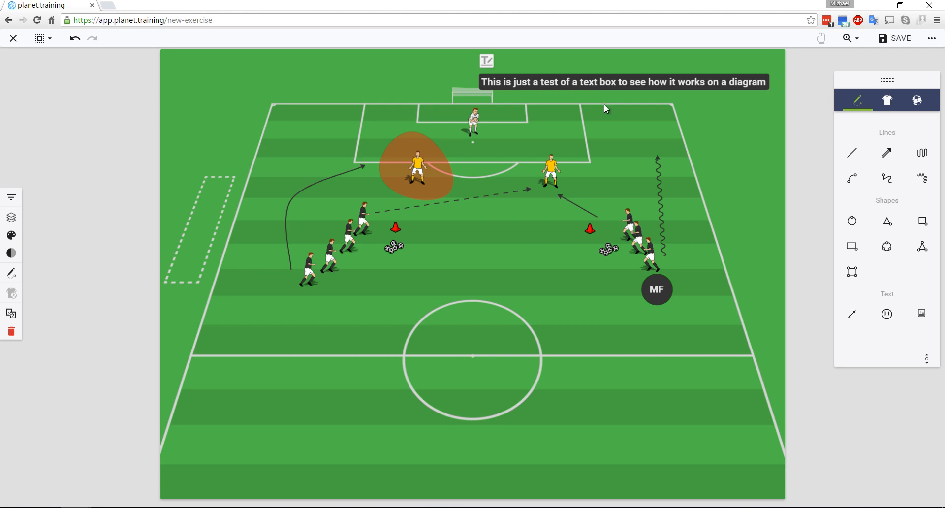
left_click(487, 63)
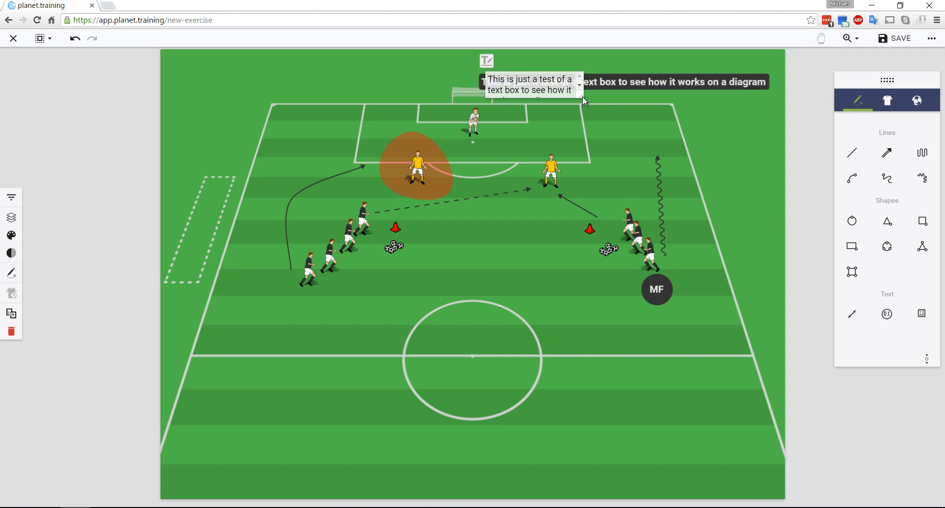
left_click_drag(583, 97, 640, 142)
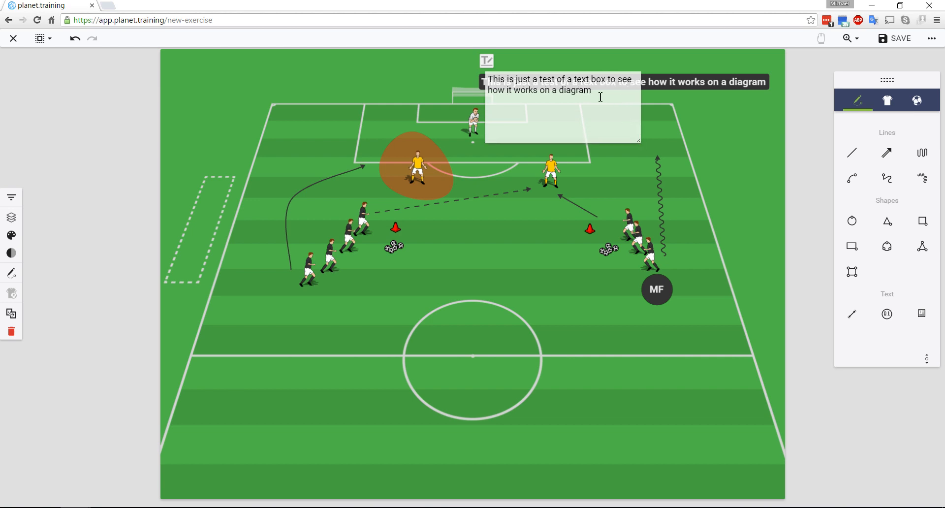
left_click(575, 80)
key("Return")
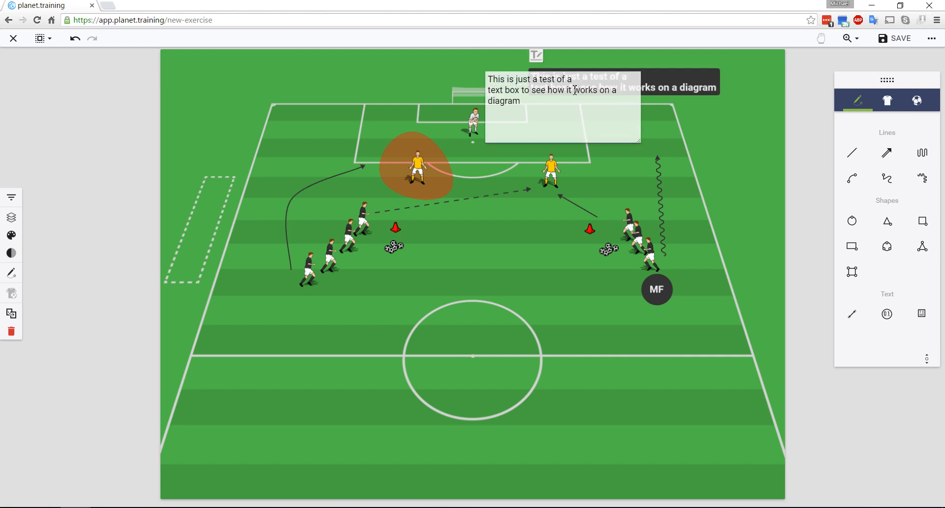
left_click(576, 89)
key("Return")
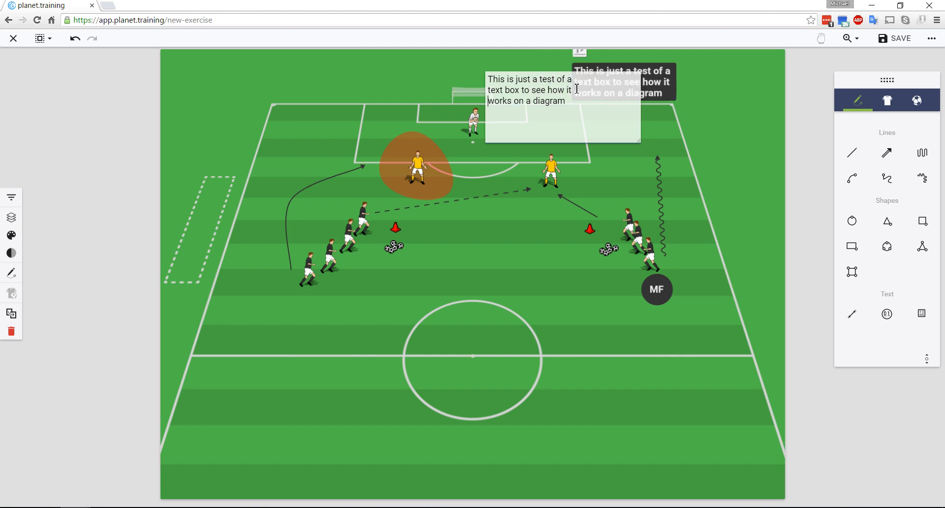
left_click(713, 128)
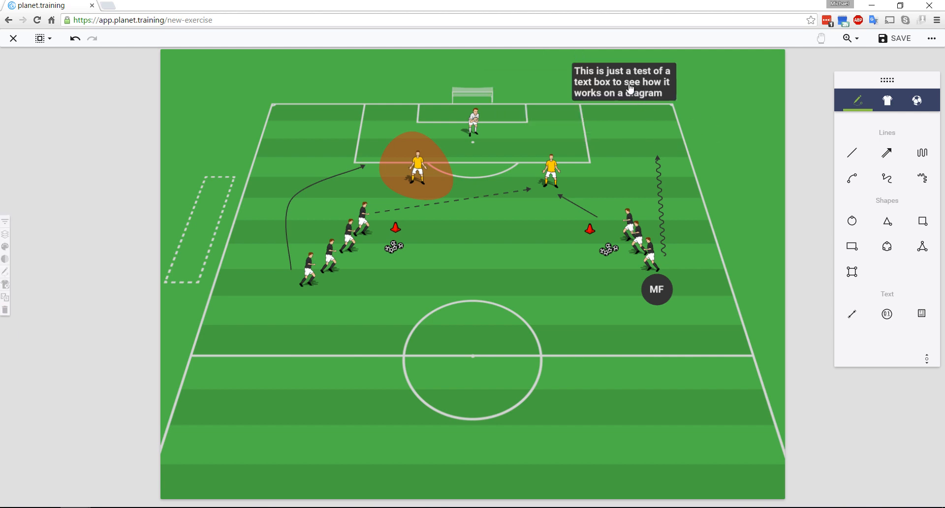
Position the text label just right of the goal, then save the finished drawing and return to the exercise.
left_click_drag(620, 89, 561, 97)
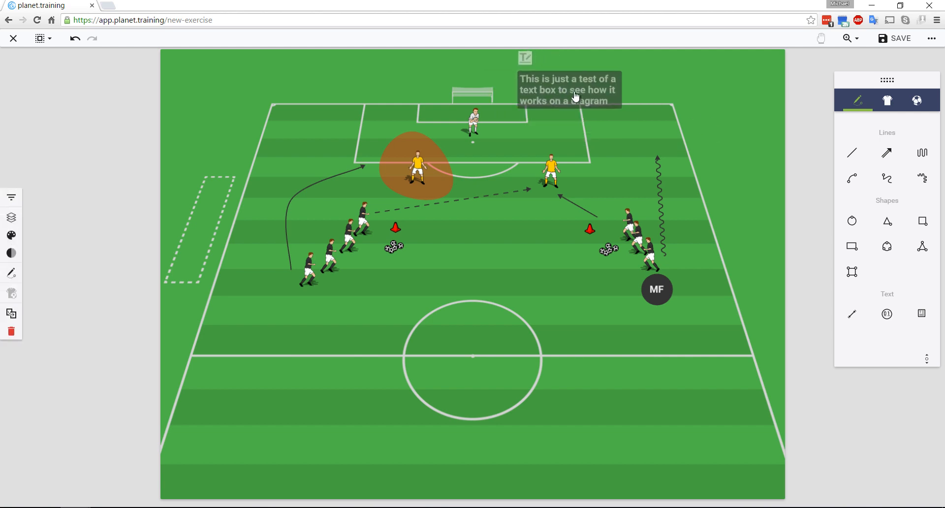
left_click(712, 104)
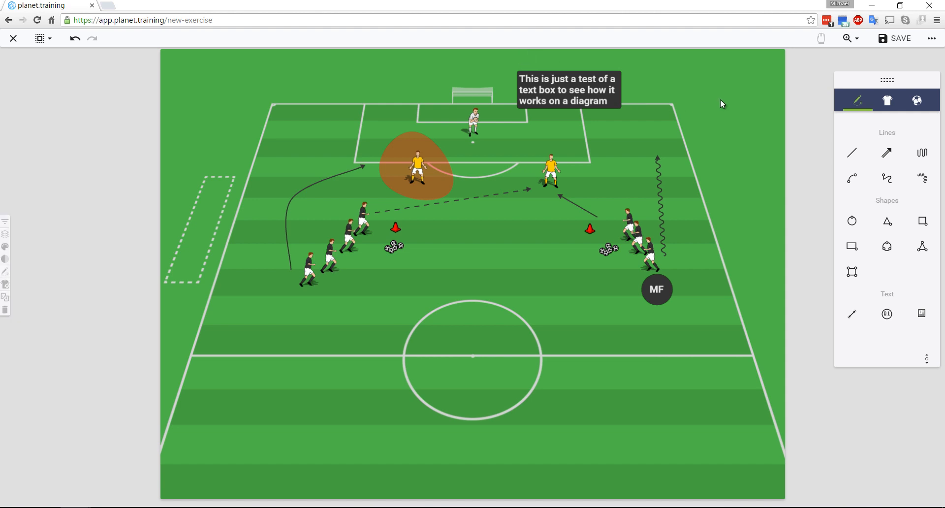
left_click(889, 39)
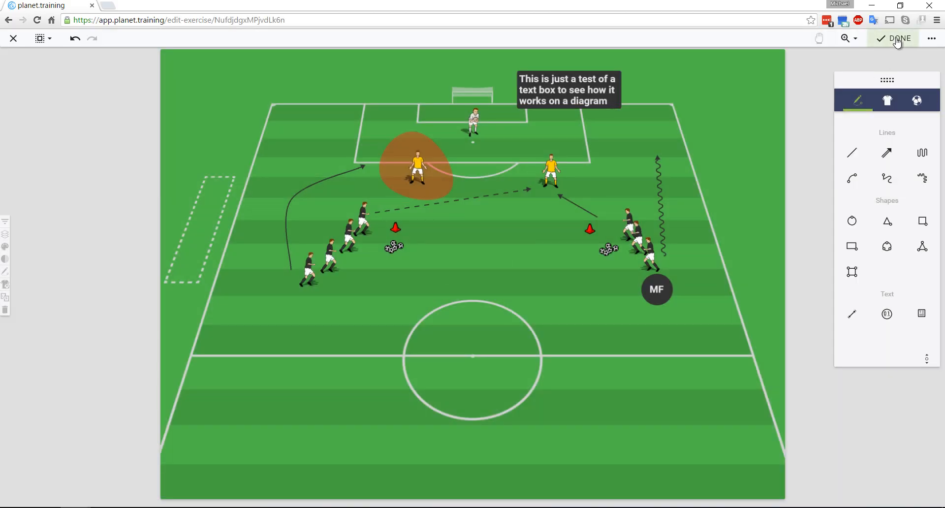
left_click(896, 41)
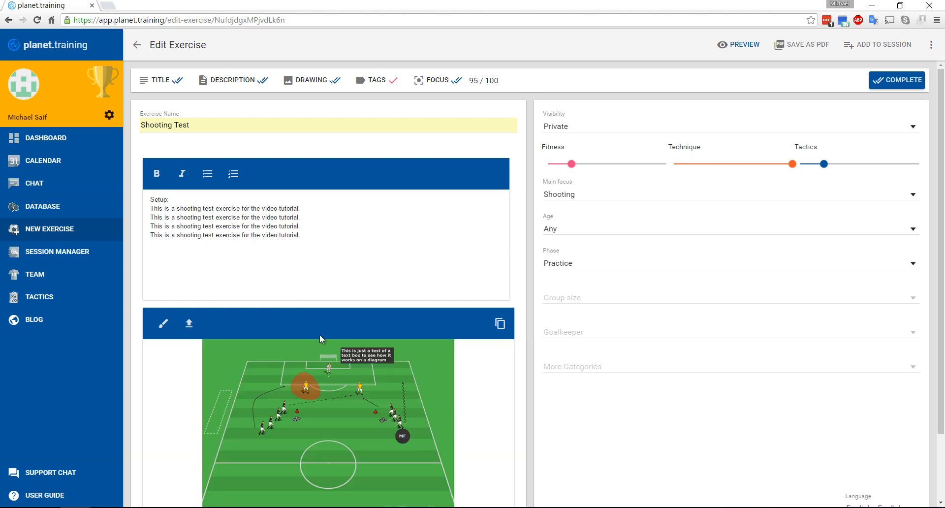
Add an additional image to the exercise and paste a copy of the main drawing into it.
scroll(320, 338, "down", 2)
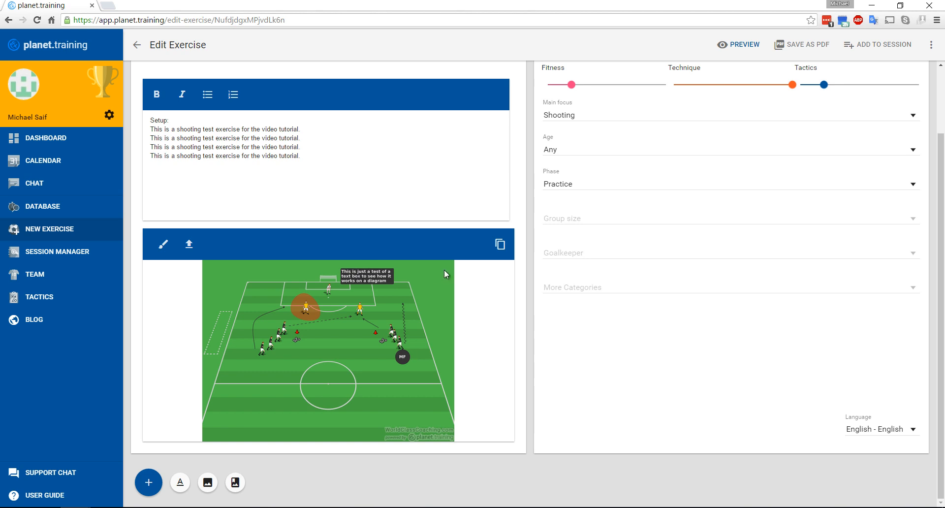
left_click(500, 245)
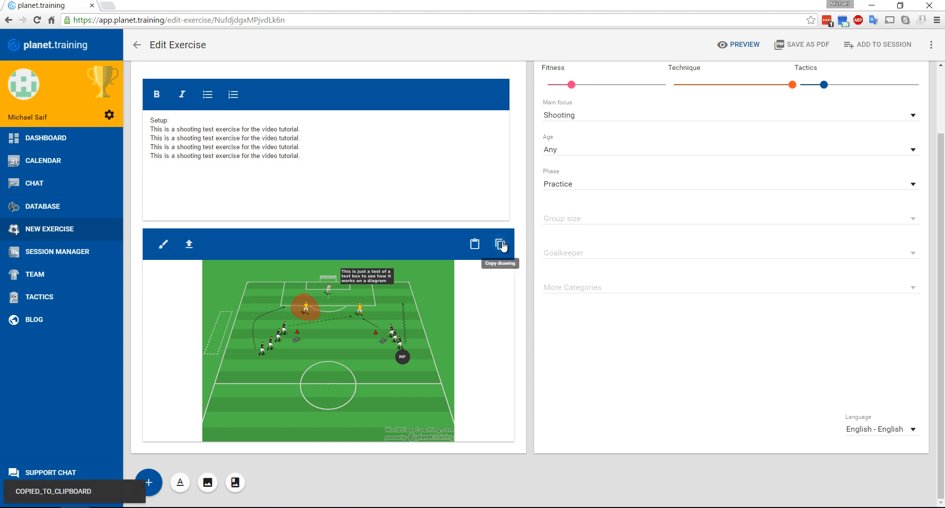
left_click(207, 484)
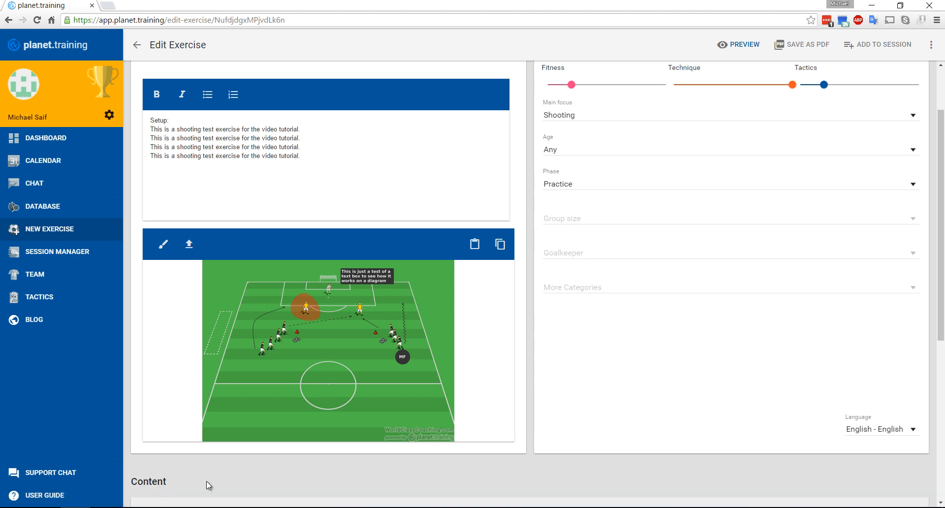
scroll(185, 431, "down", 3)
scroll(186, 426, "down", 3)
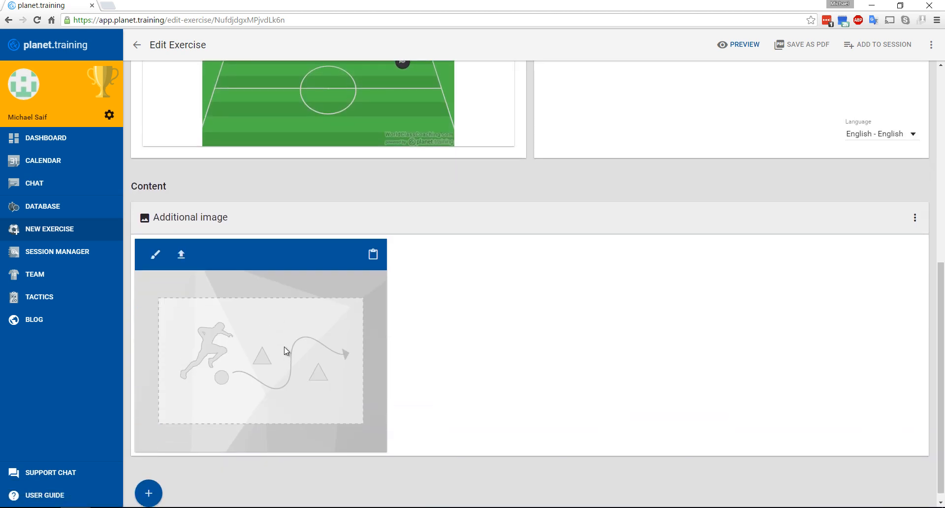
left_click(373, 255)
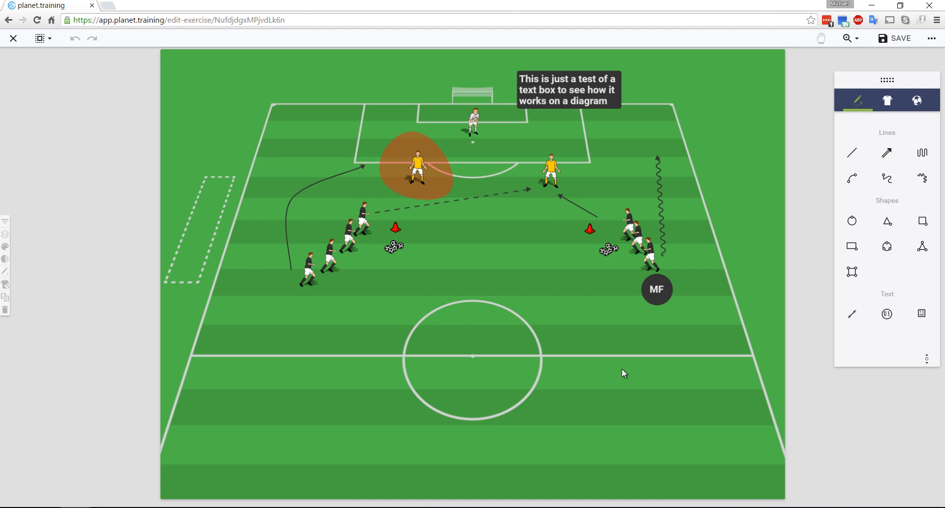
Delete the red zone from the copied drawing and draw a filled black rectangle just above the halfway line at the centre circle.
left_click(447, 190)
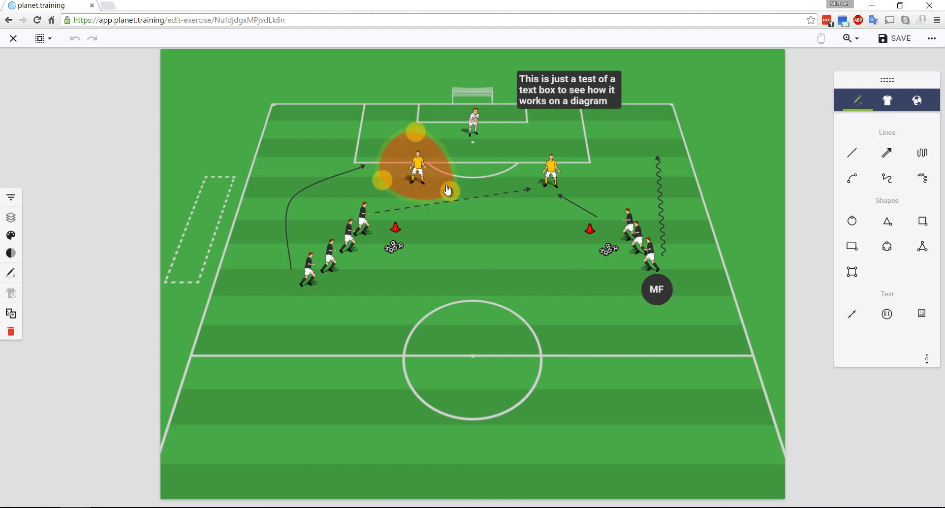
left_click(11, 332)
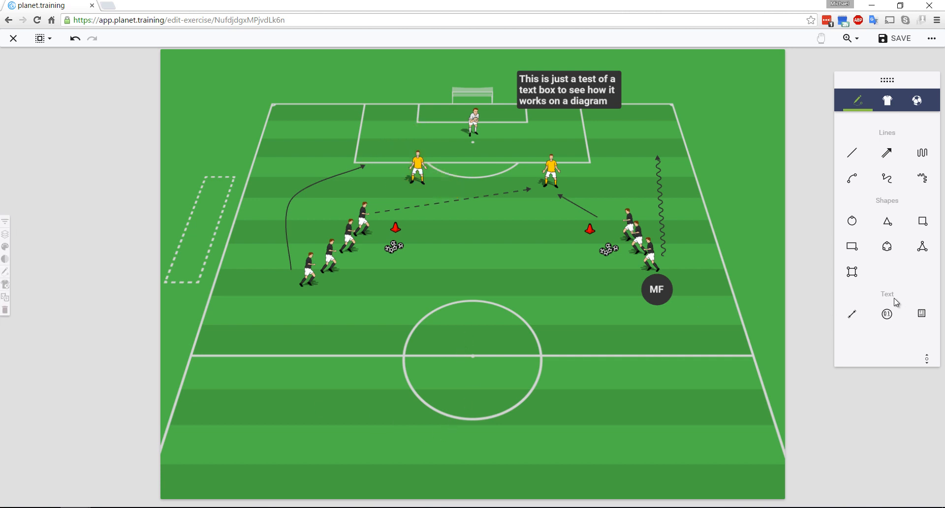
left_click(854, 250)
mouse_move(385, 302)
left_mouse_down()
mouse_move(503, 349)
mouse_move(463, 340)
mouse_move(486, 314)
mouse_move(467, 317)
left_mouse_up()
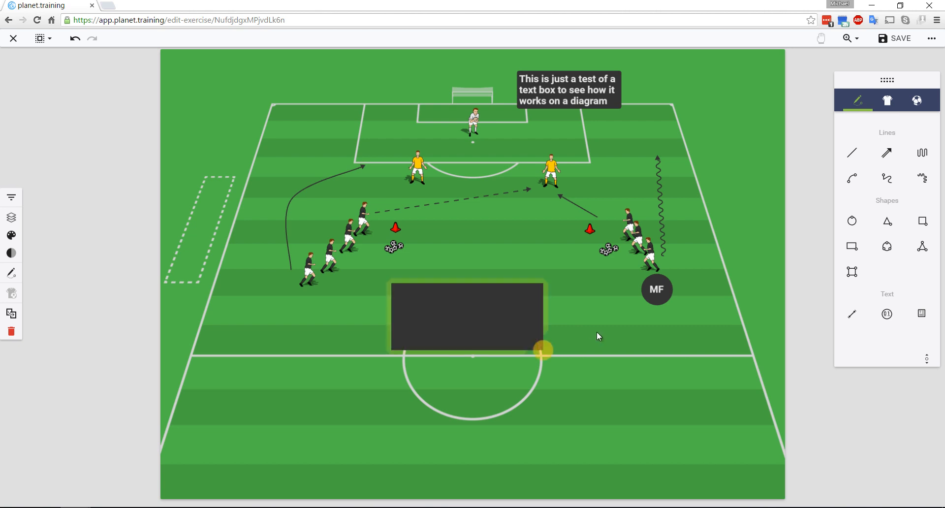
left_click(596, 331)
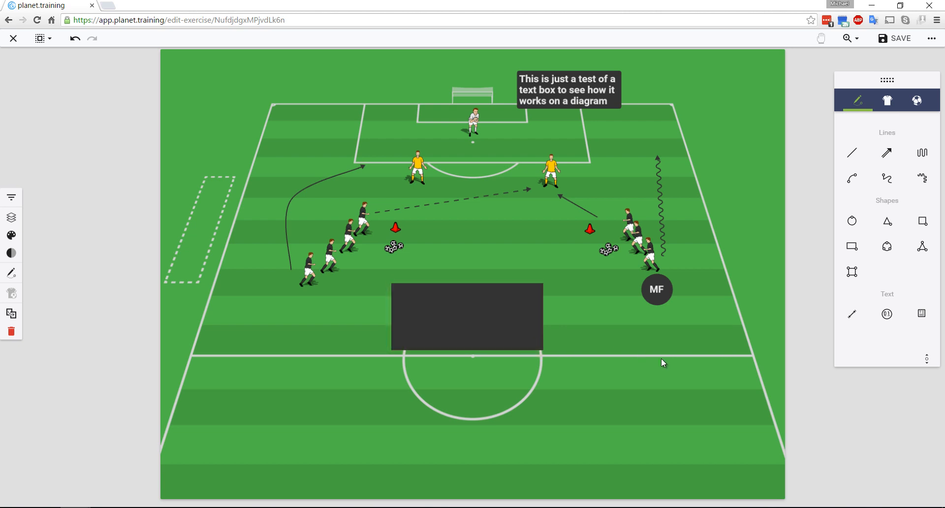
Place a large red goal inside the centre circle below the rectangle, and save and close the copied drawing.
left_click(918, 108)
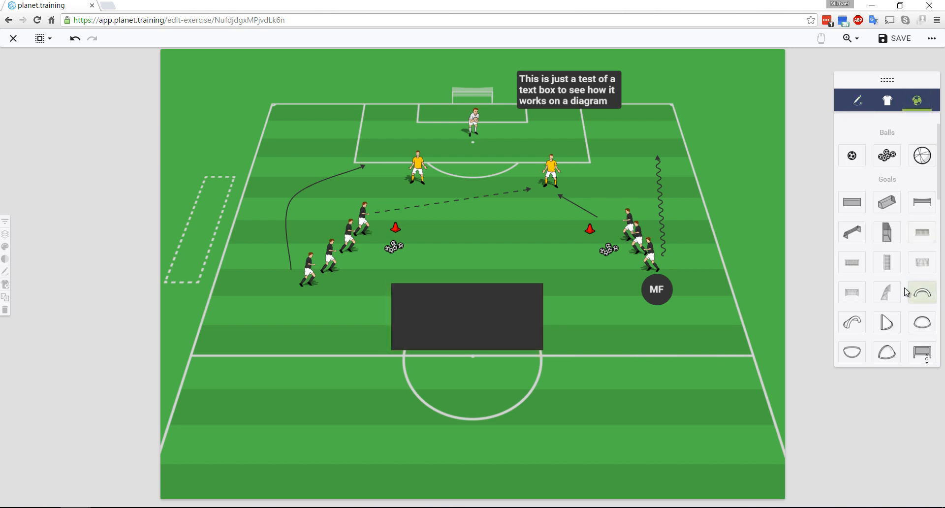
left_click(921, 268)
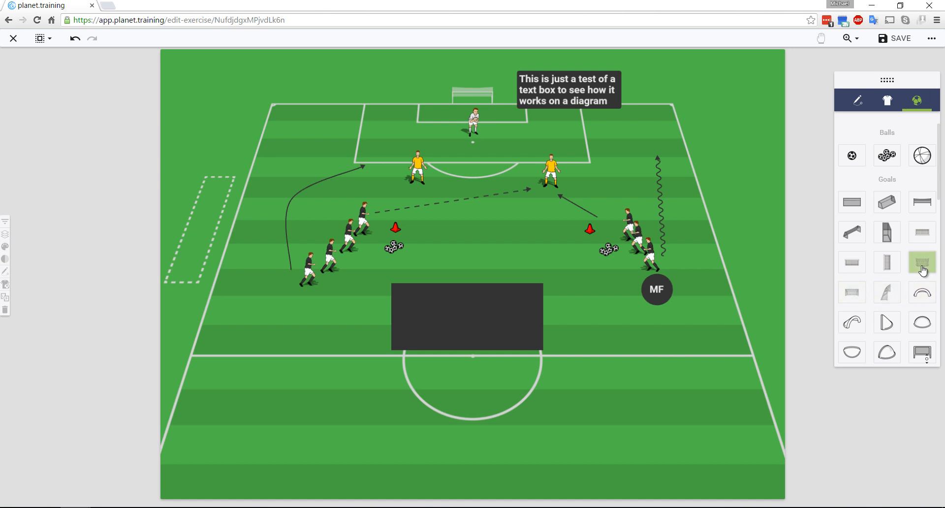
left_click(481, 385)
mouse_move(478, 386)
left_mouse_down()
mouse_move(466, 333)
mouse_move(457, 386)
mouse_move(483, 394)
left_mouse_up()
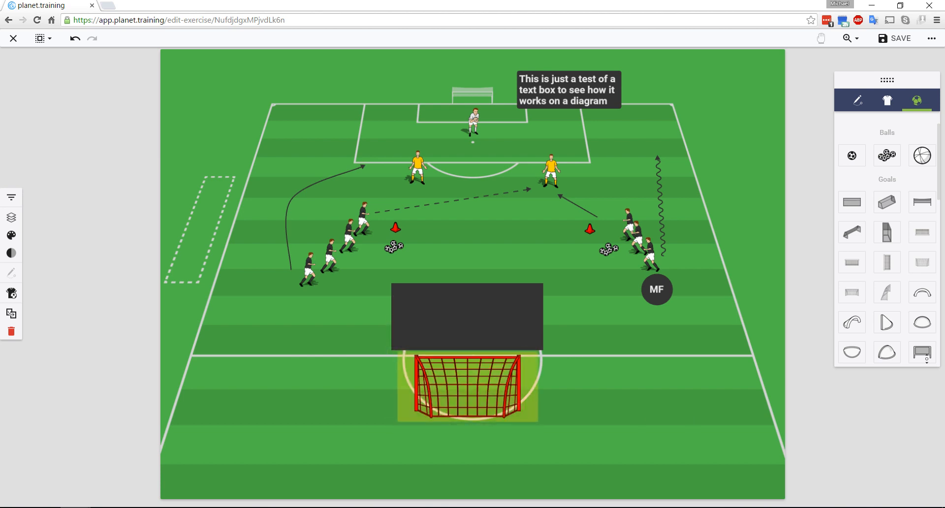
left_click(899, 42)
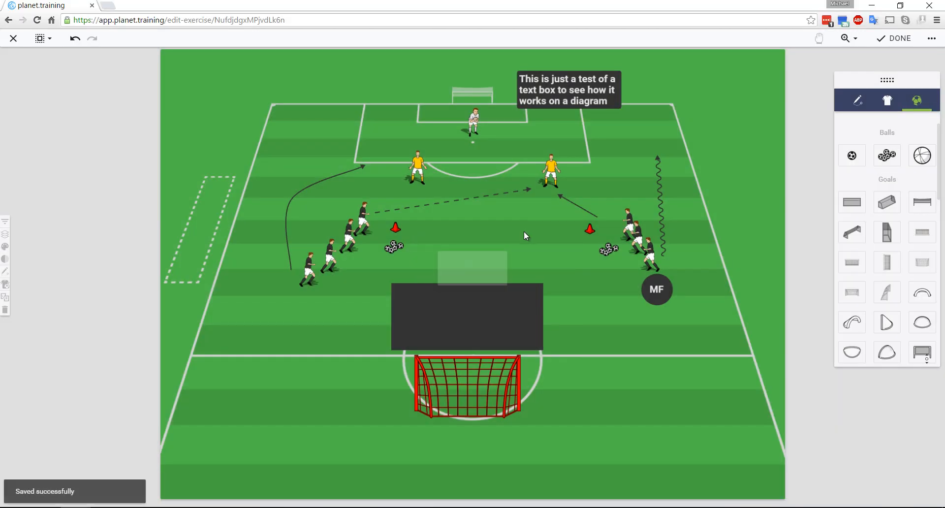
left_click(893, 38)
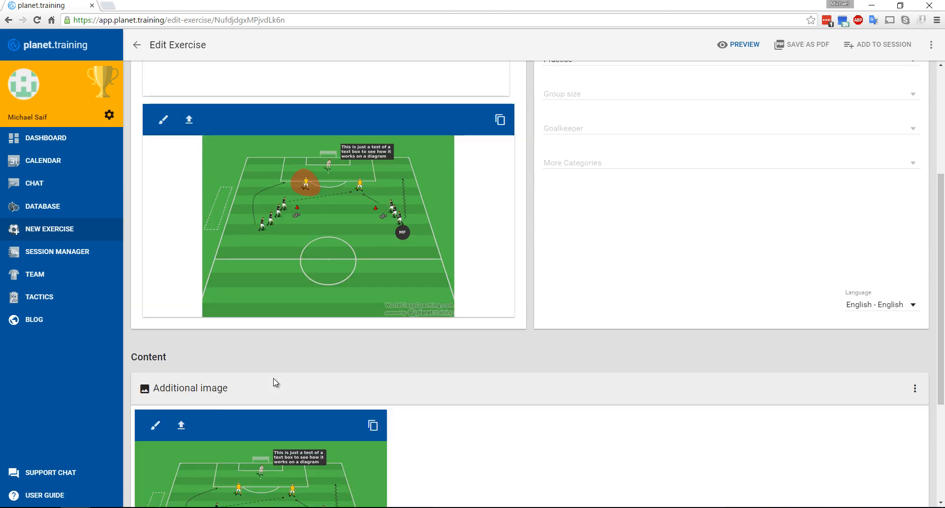
Save the exercise's main drawing to the Downloads folder as a PNG image named Firsttest1.
scroll(241, 274, "down", 3)
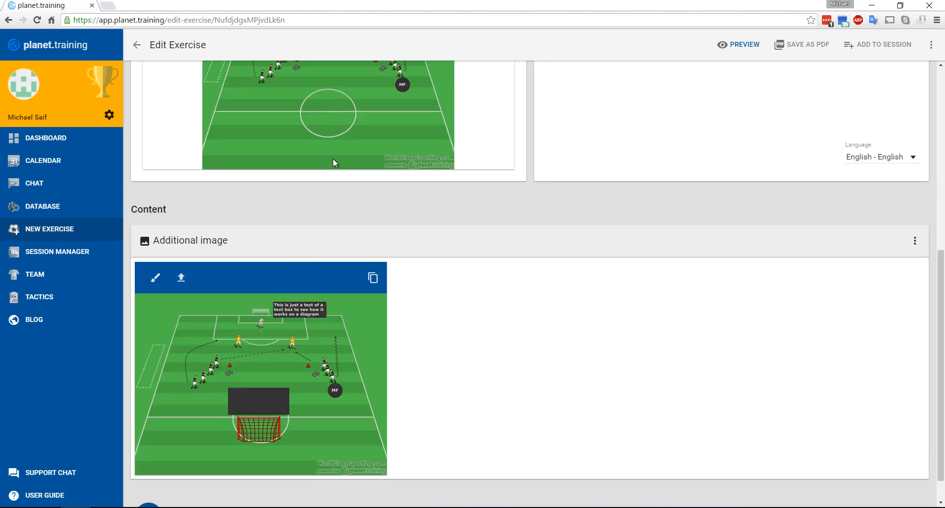
scroll(334, 161, "up", 3)
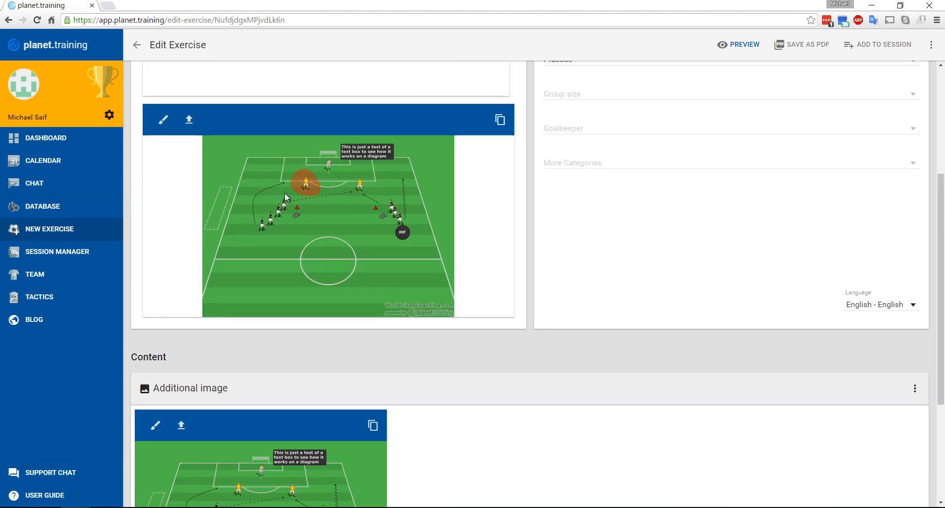
scroll(333, 296, "down", 1)
scroll(333, 295, "down", 3)
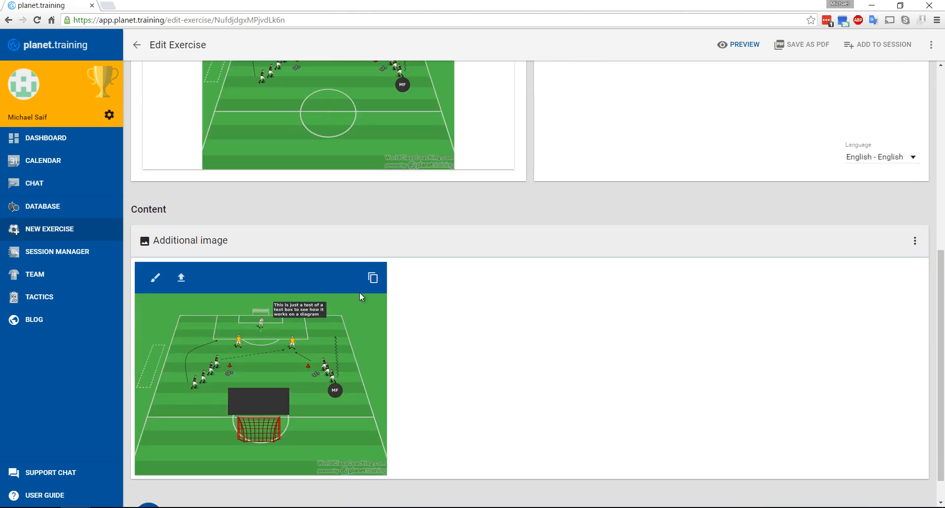
scroll(433, 307, "up", 4)
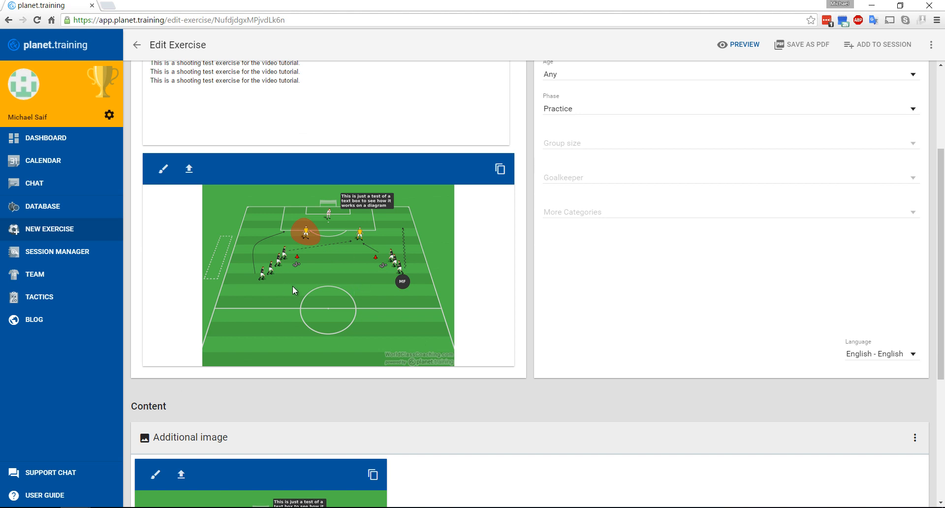
right_click(321, 253)
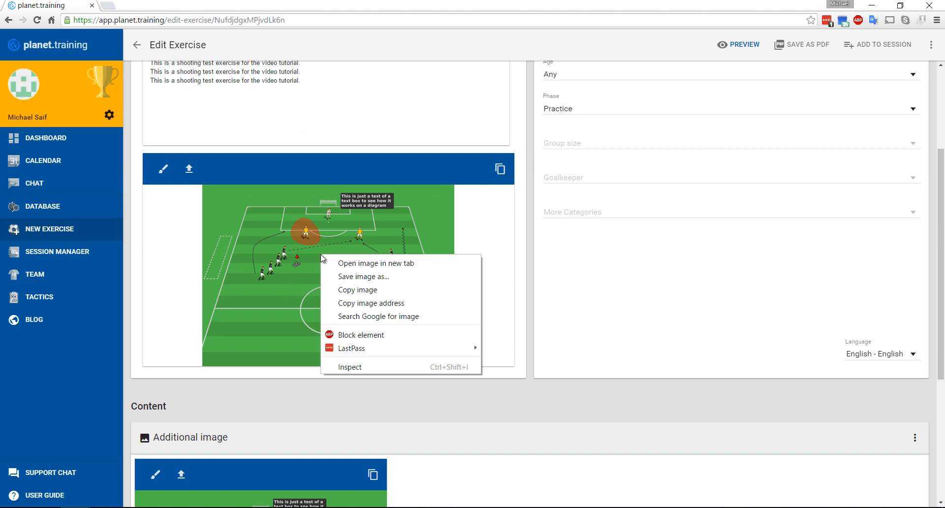
left_click(353, 274)
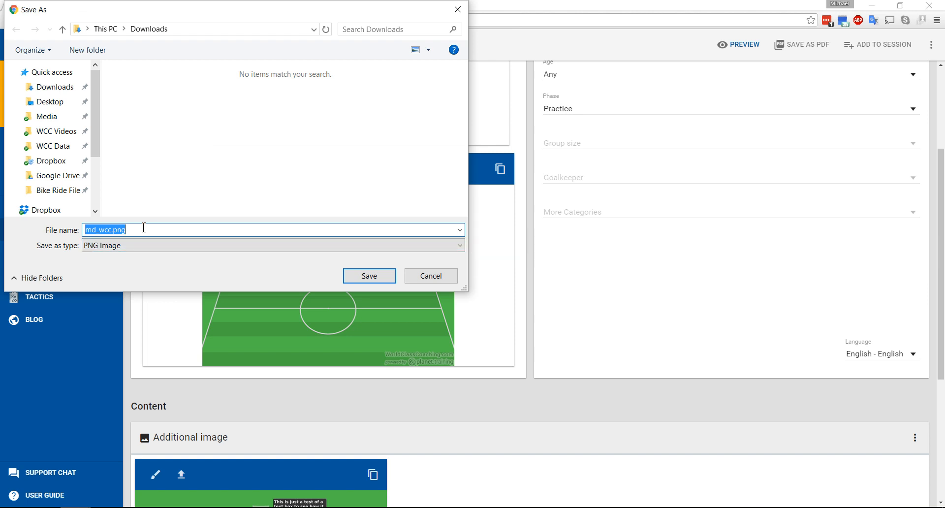
type("Firsttest1")
left_click(367, 279)
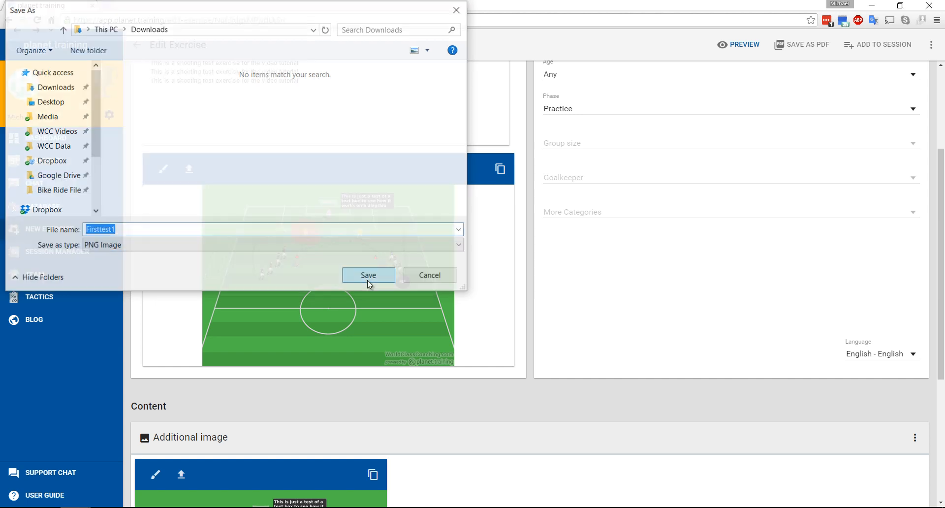
Save the exercise's additional image to the Downloads folder as a PNG image named Firsttest2.
scroll(352, 323, "down", 4)
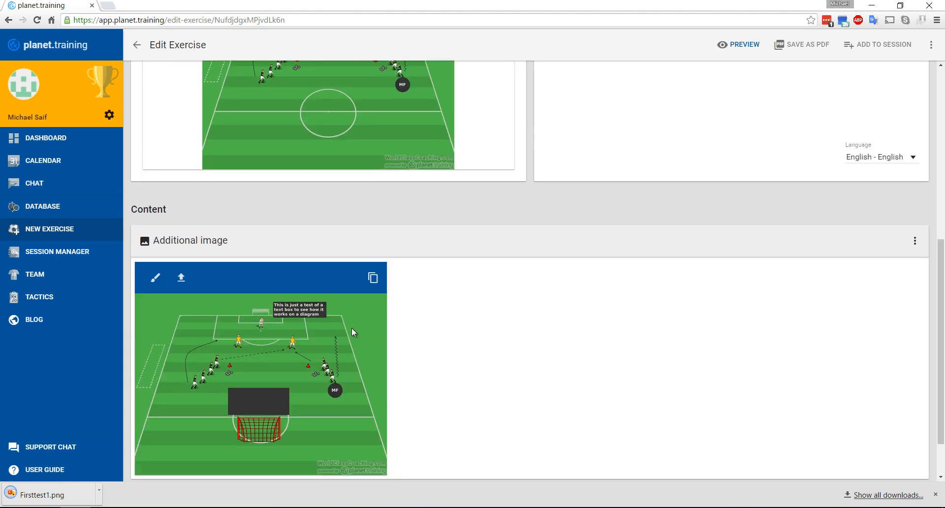
right_click(306, 332)
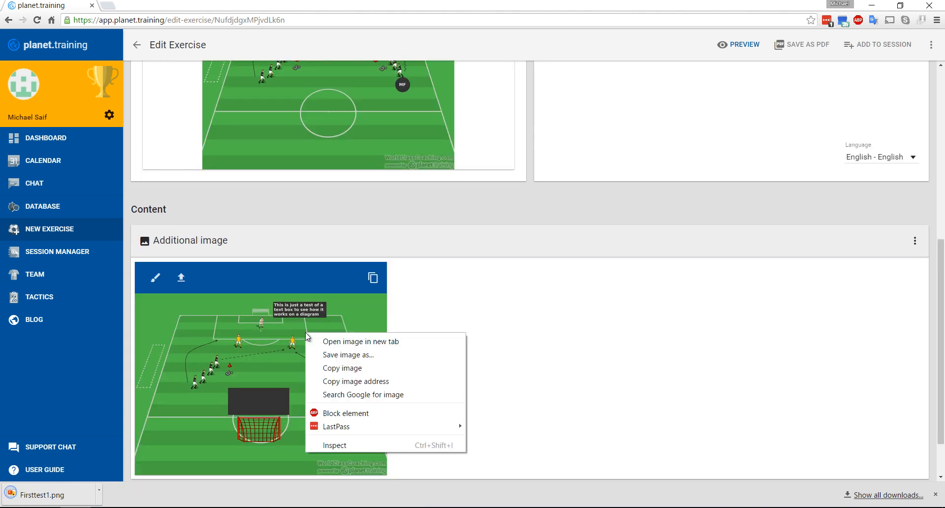
left_click(343, 354)
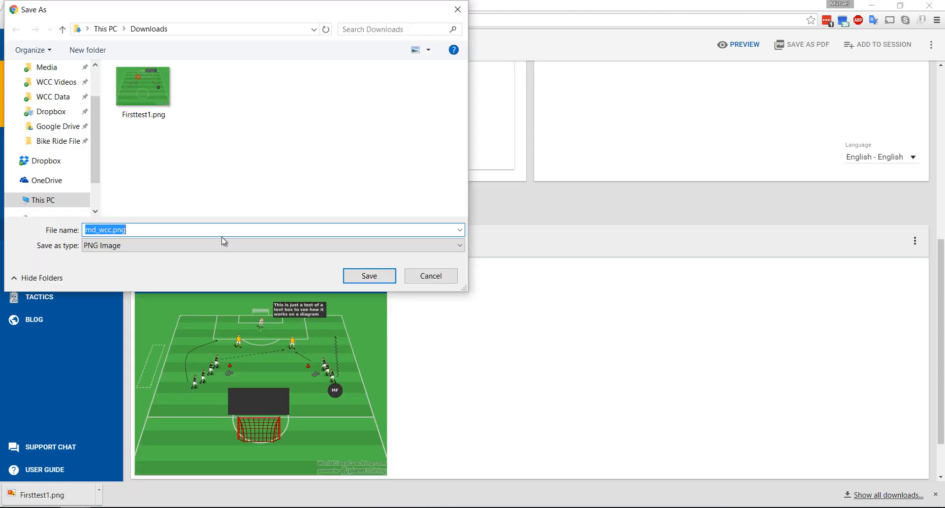
type("First")
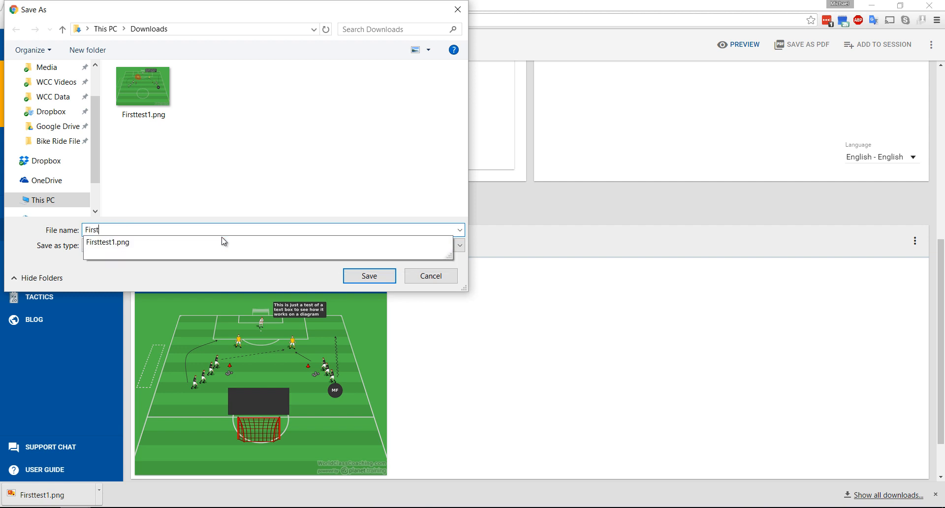
type("test2")
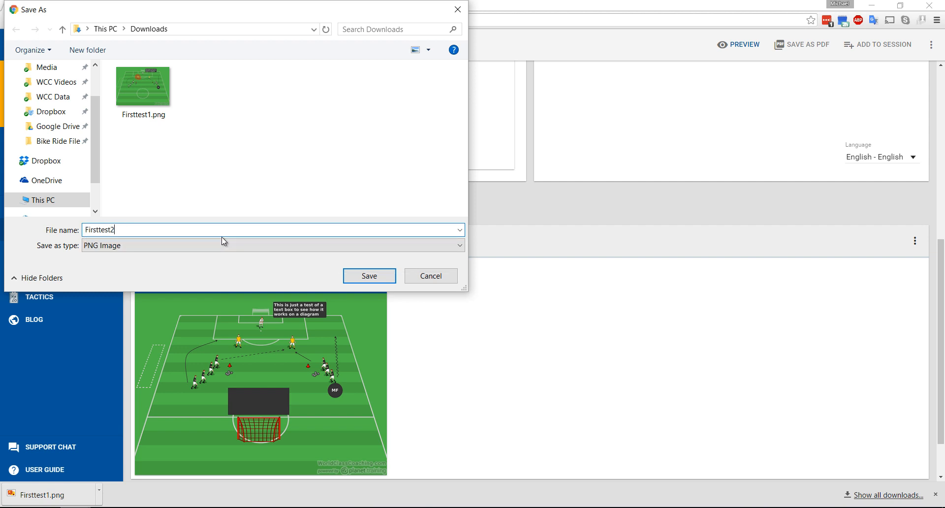
key("Return")
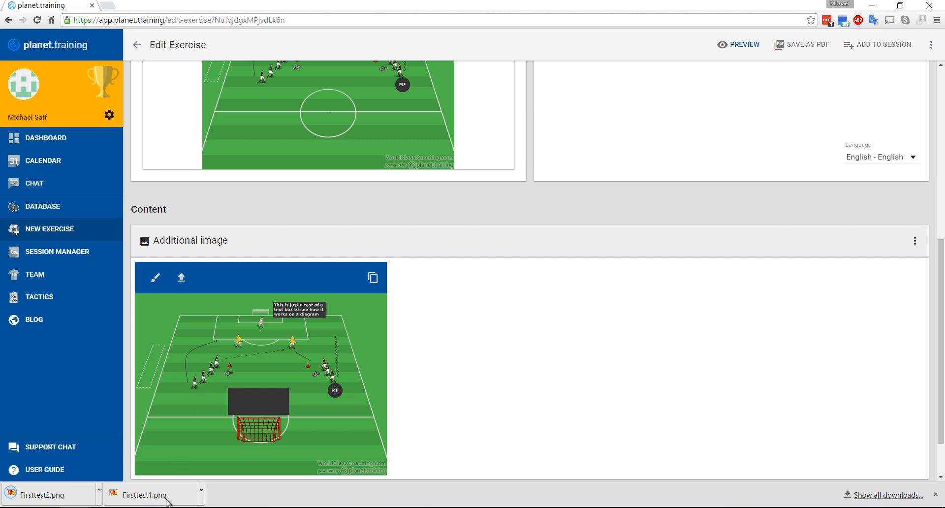
Switch to File Explorer and examine the file details of Firsttest1.png and Firsttest2.png in the Downloads folder.
left_click(136, 507)
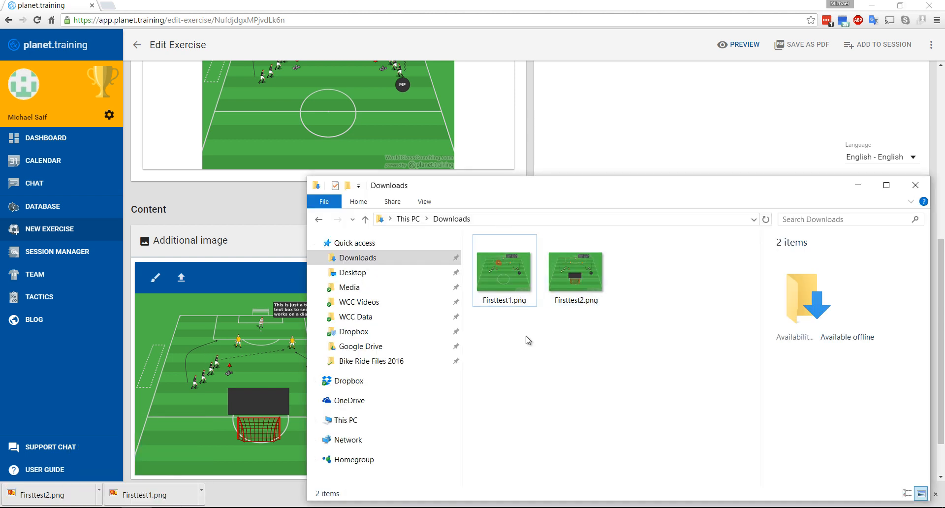
left_click(513, 270)
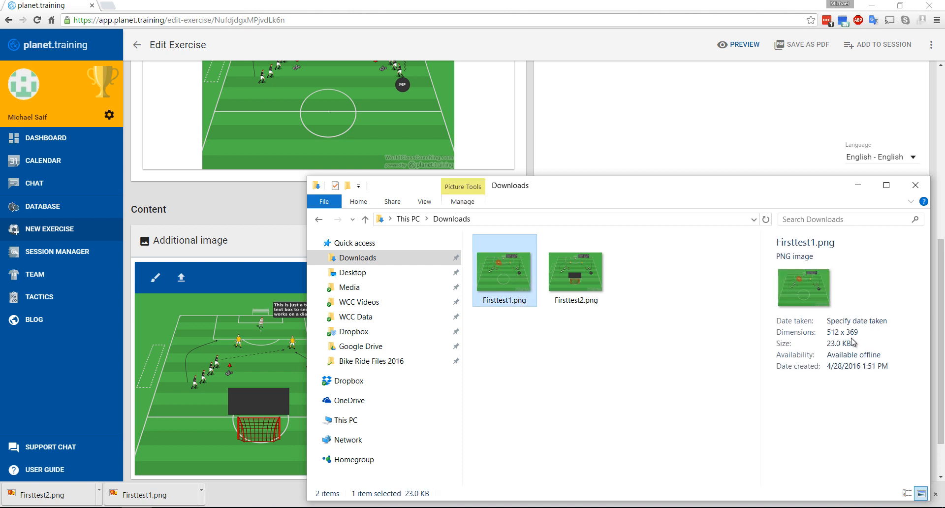
left_click(592, 284)
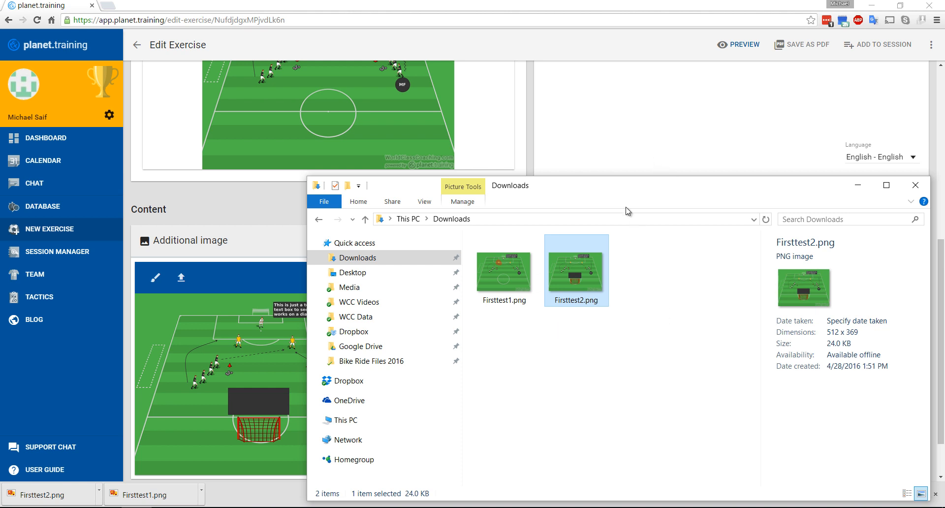
Return to the exercise in the browser, review its main drawing and setup text, and go to the dashboard.
key("alt+Tab")
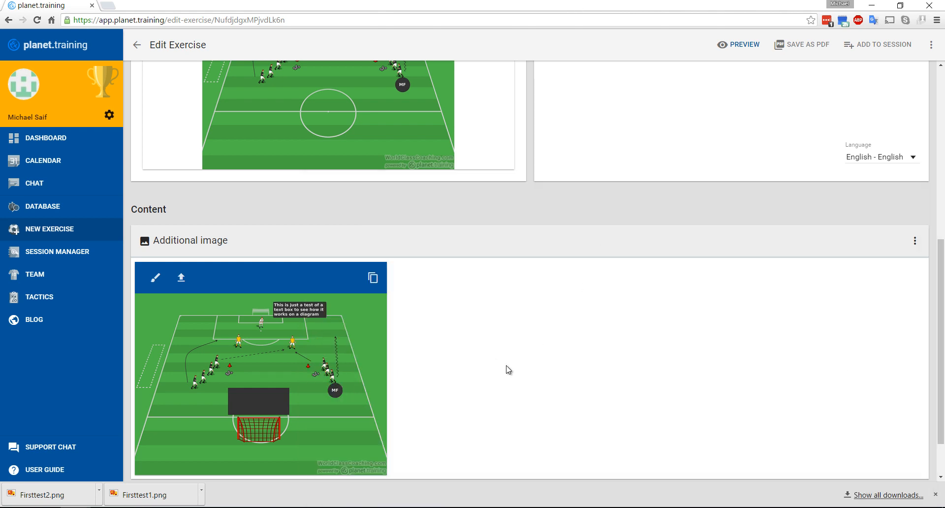
scroll(509, 367, "up", 4)
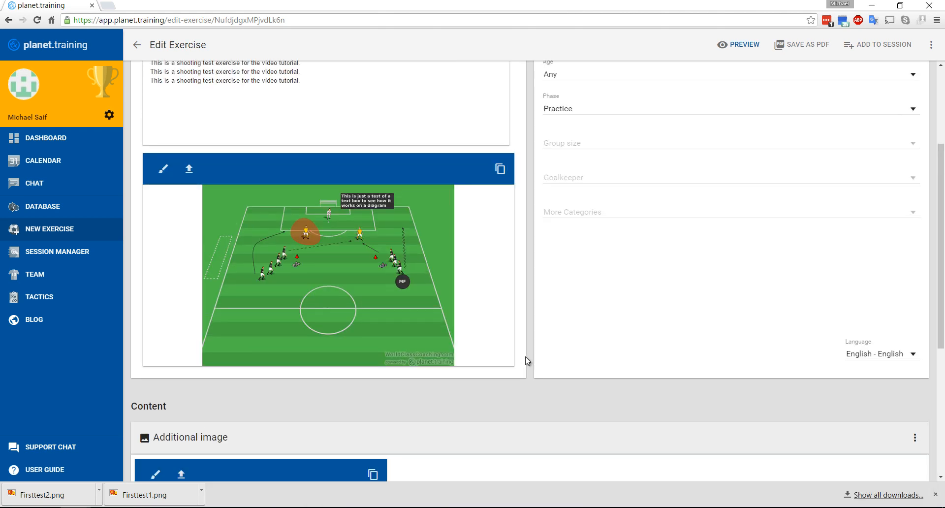
scroll(541, 362, "up", 1)
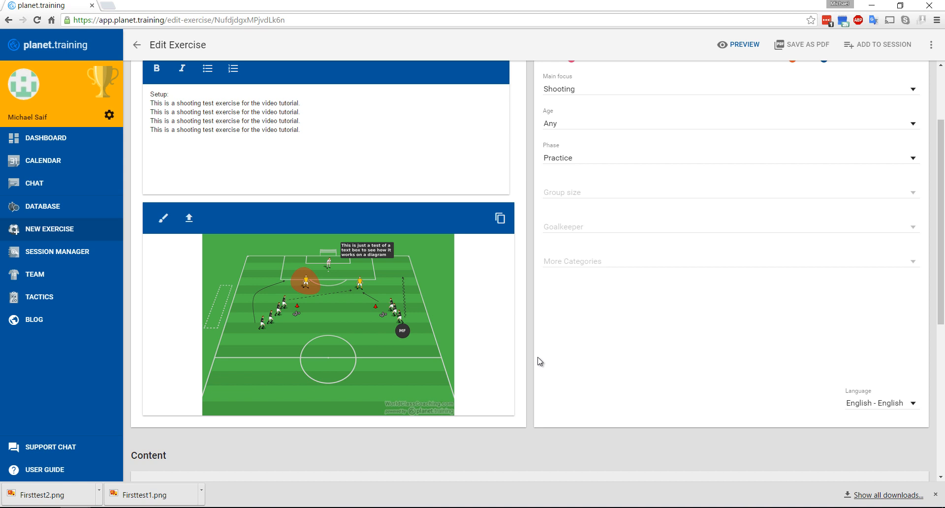
left_click(50, 138)
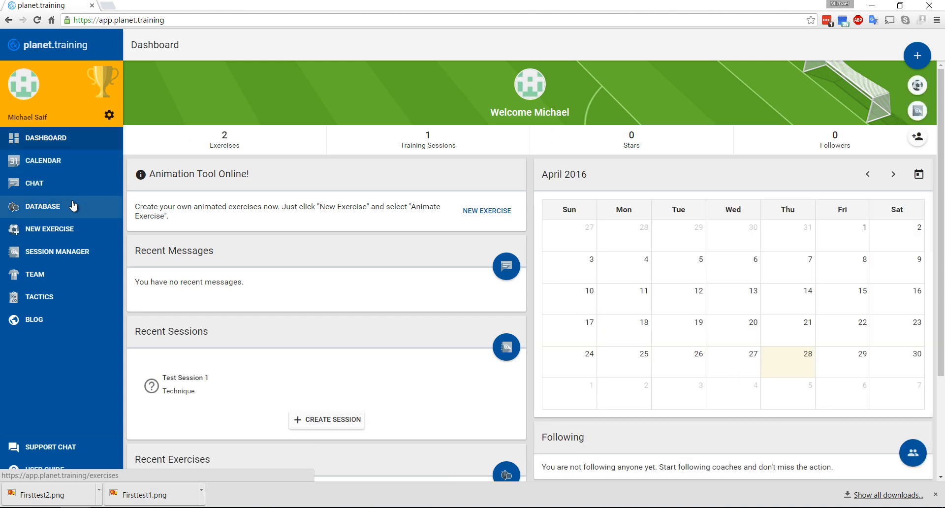